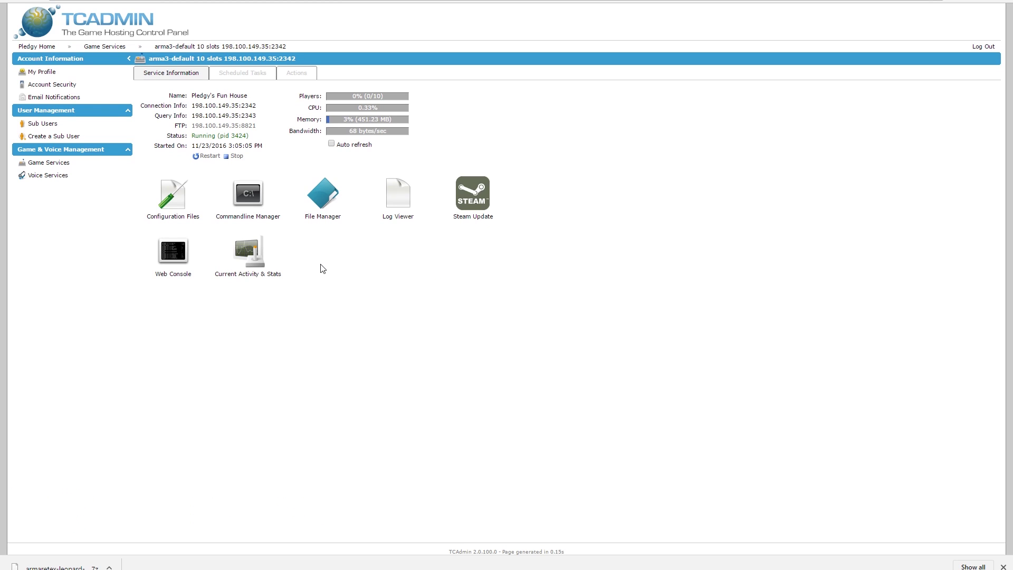
Step: Open the arma3 server's Configuration Files list showing basic.cfg, server.cfg and BEServer.cfg
click(193, 211)
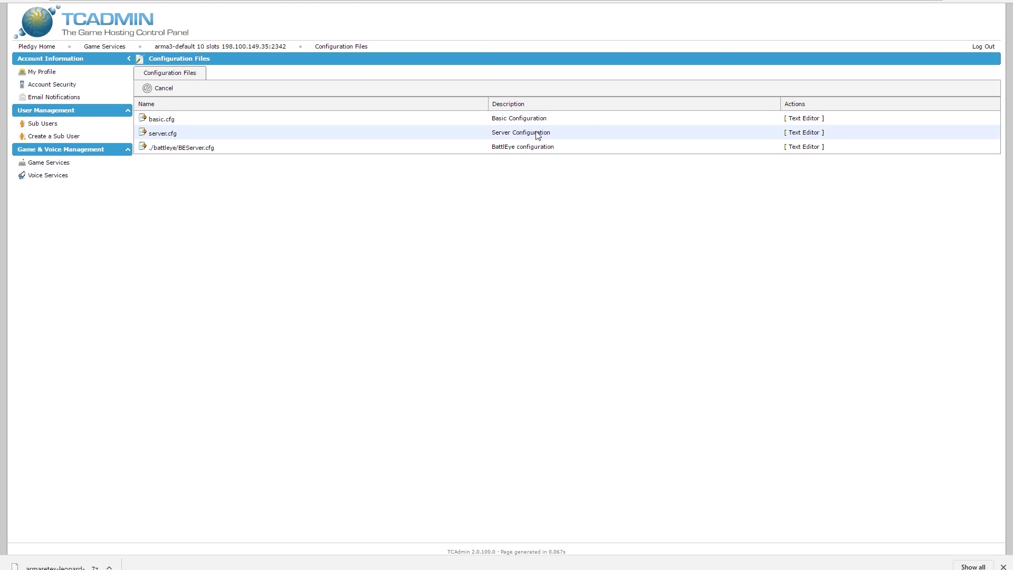
click(796, 132)
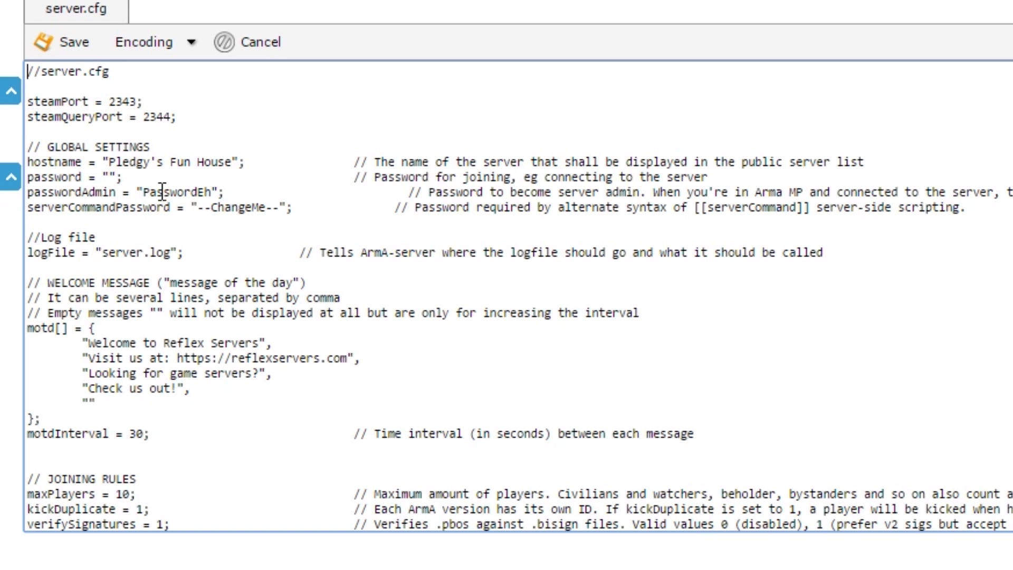
scroll(163, 320, down, 3)
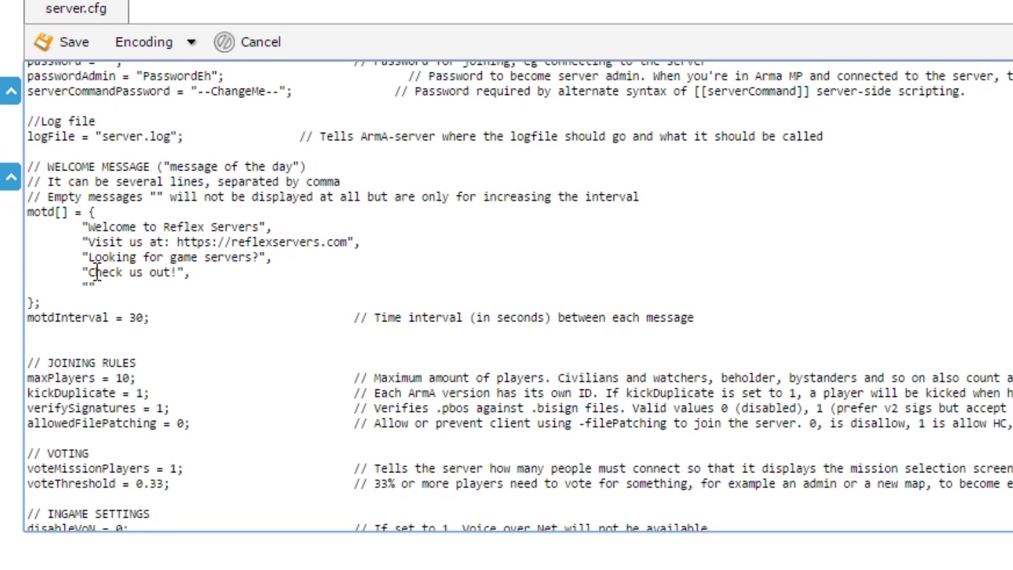
drag(87, 227, 271, 229)
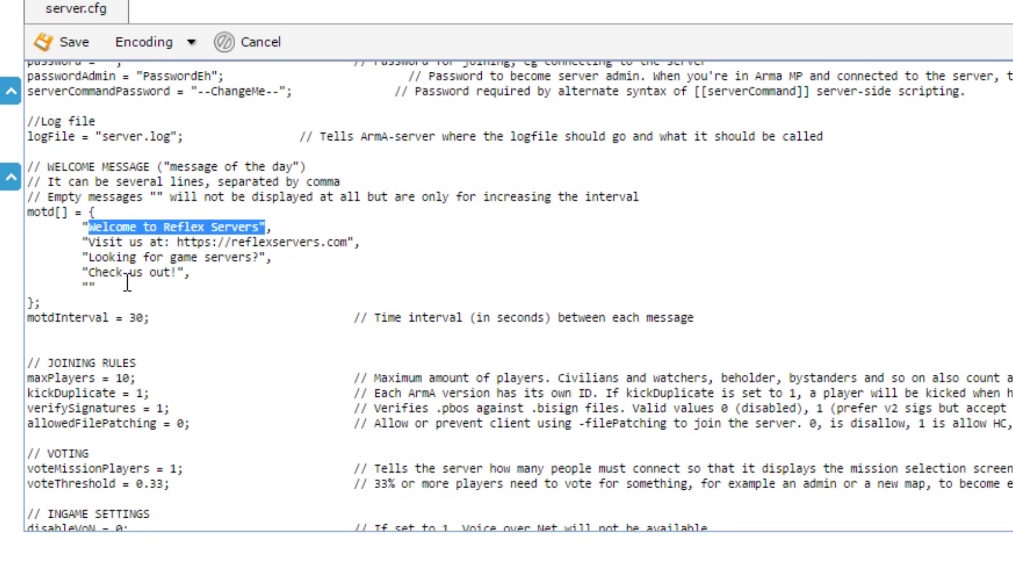
drag(153, 317, 130, 317)
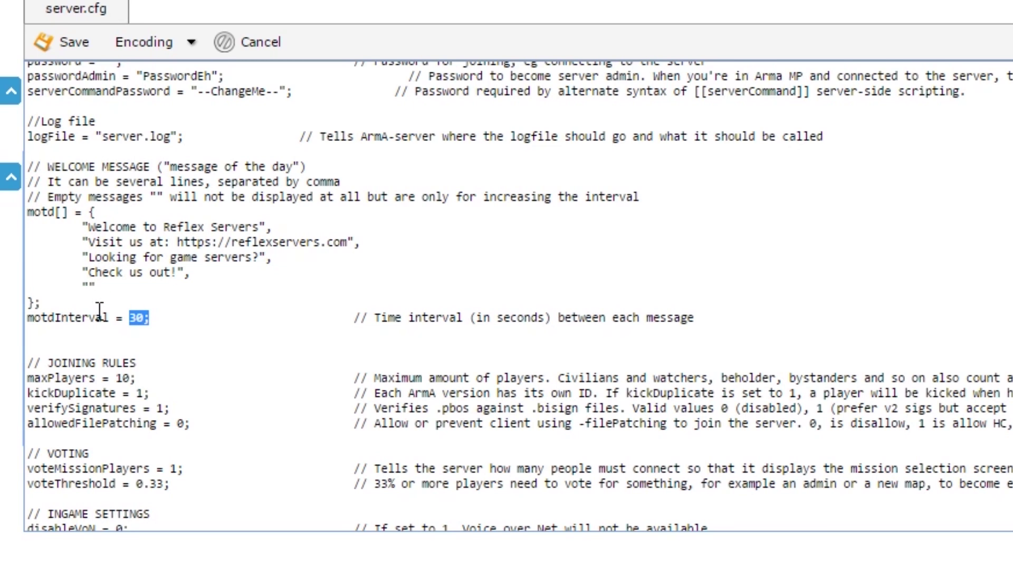
click(131, 318)
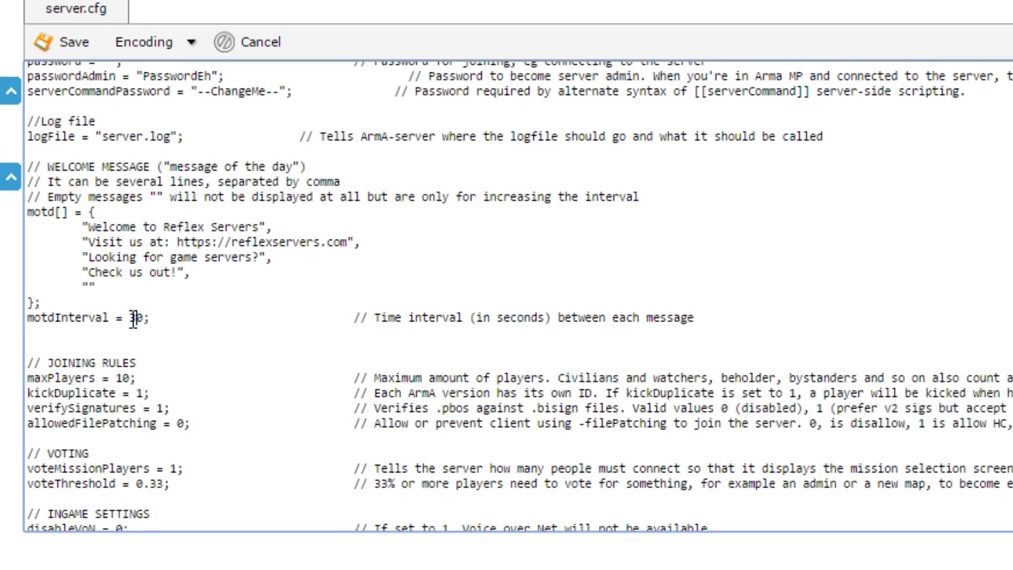
scroll(158, 343, down, 3)
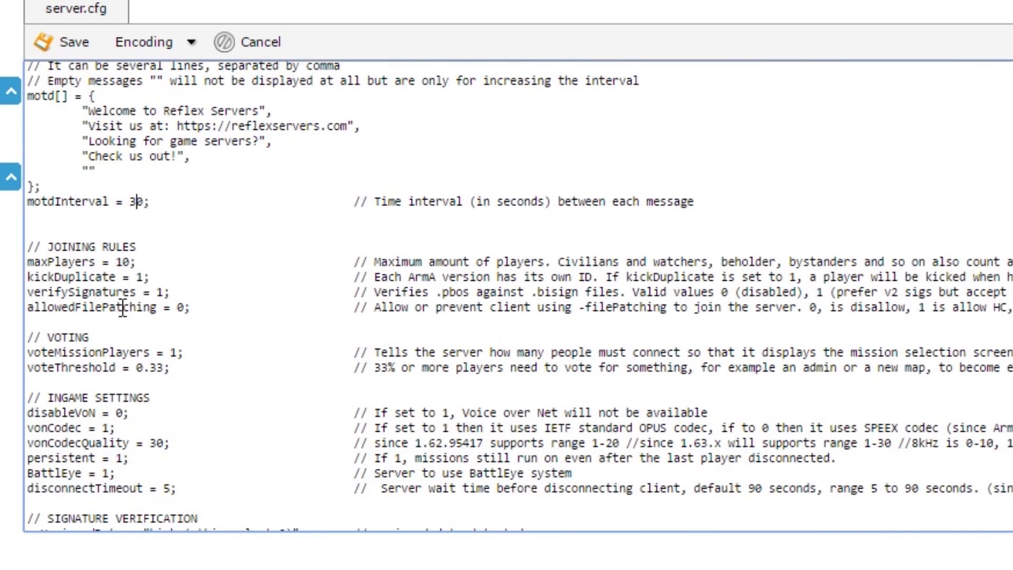
scroll(206, 311, down, 3)
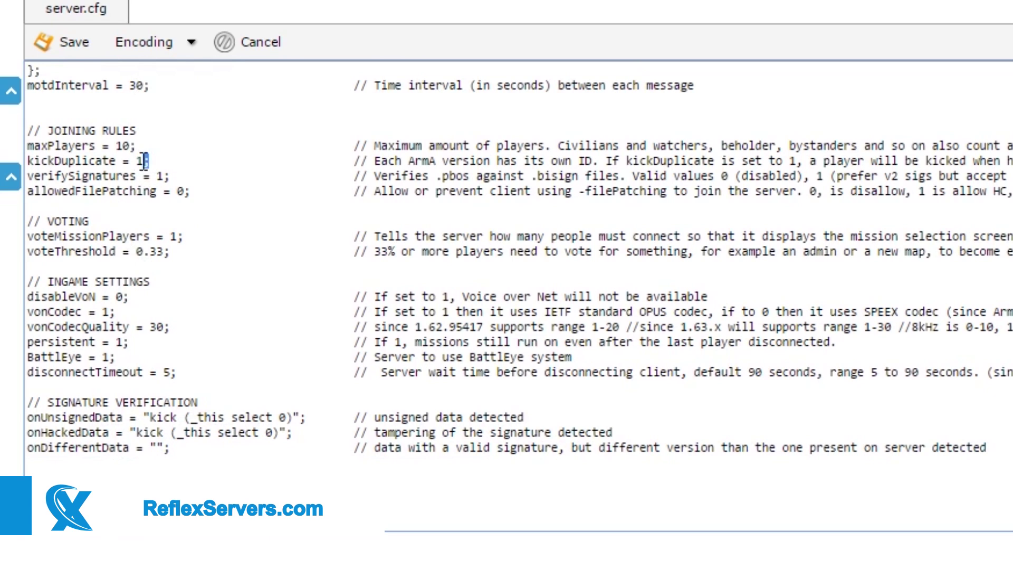
drag(149, 161, 28, 161)
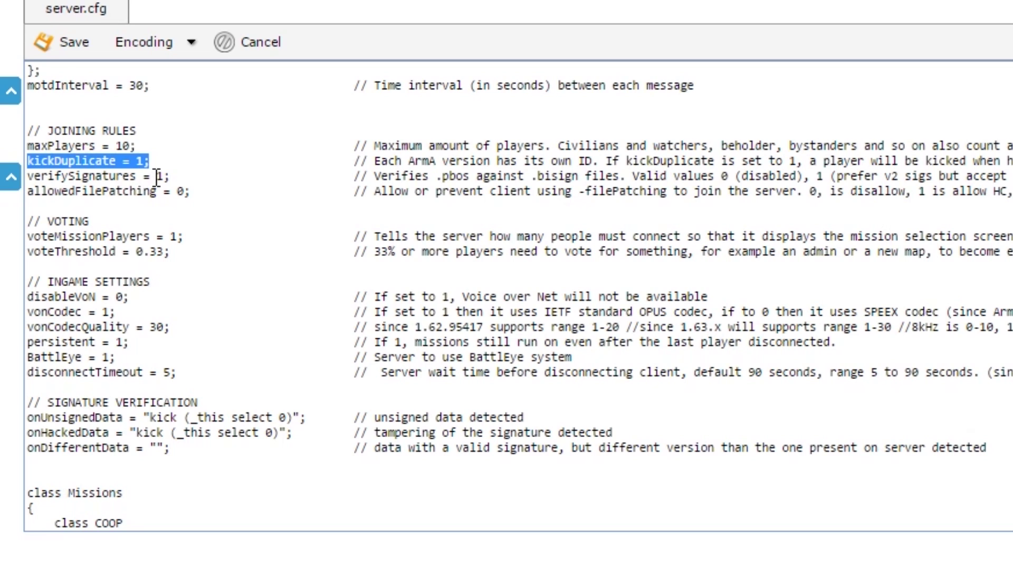
drag(157, 177, 167, 178)
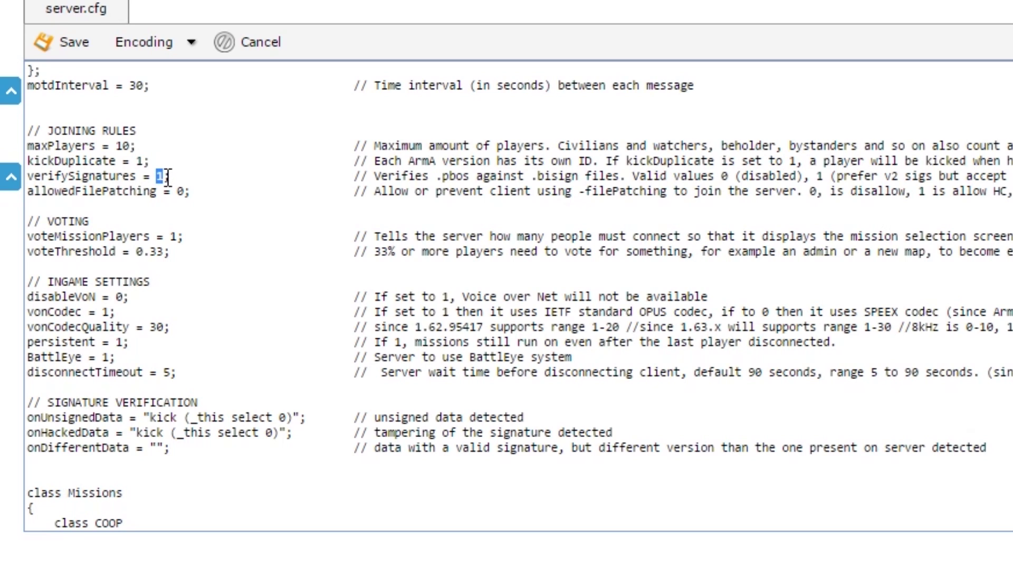
click(168, 177)
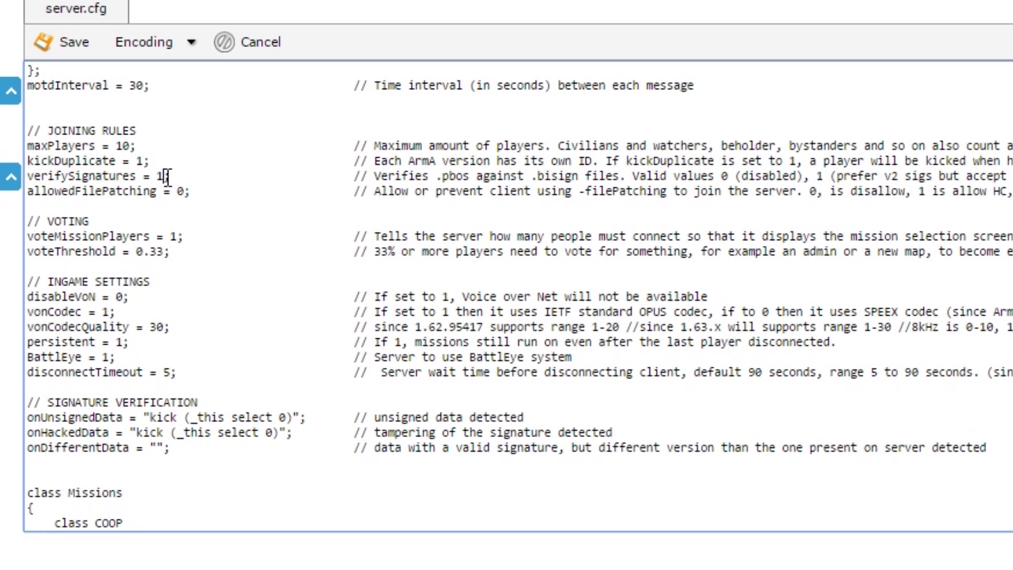
scroll(177, 199, down, 2)
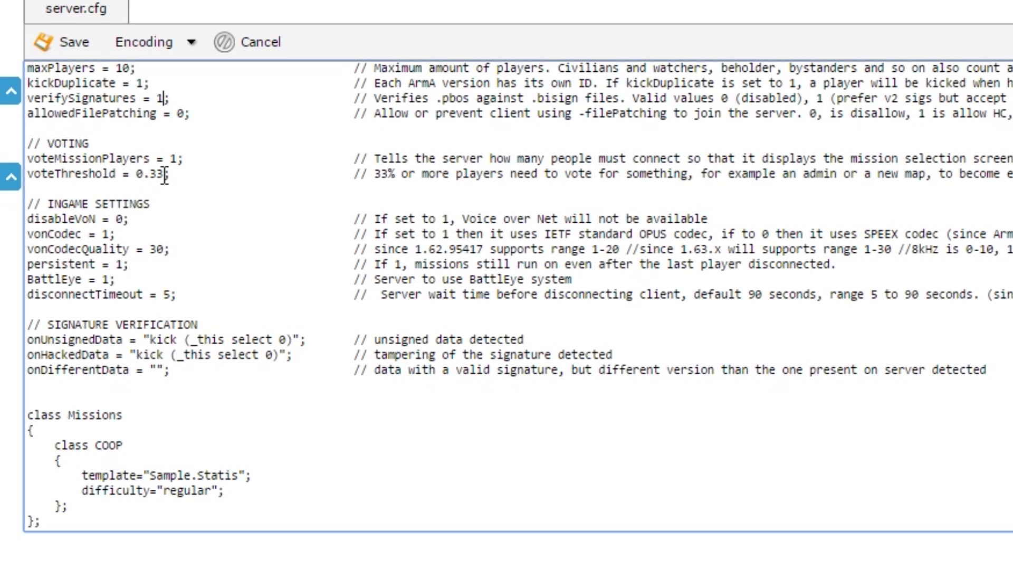
drag(164, 175, 156, 176)
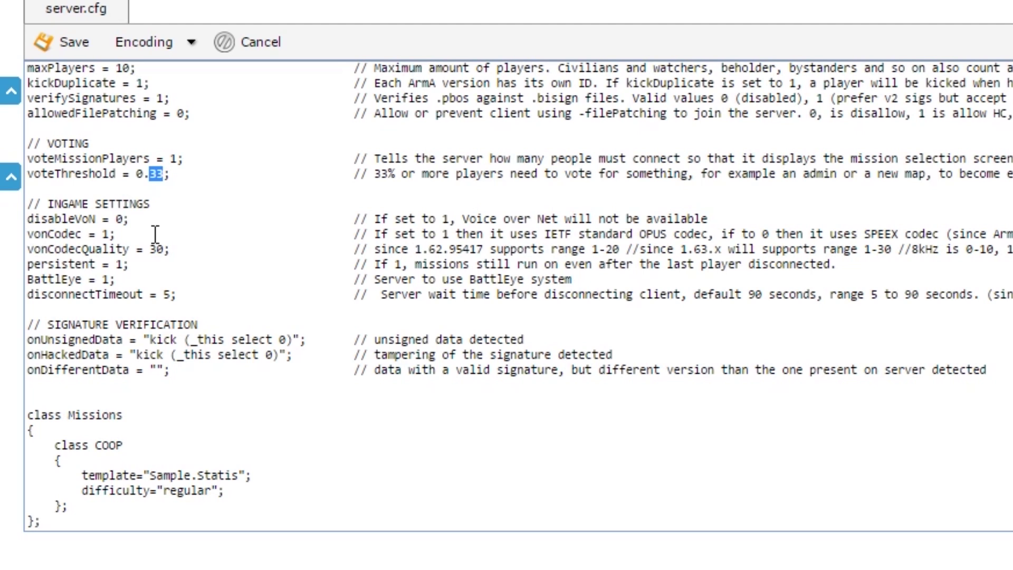
drag(130, 219, 109, 219)
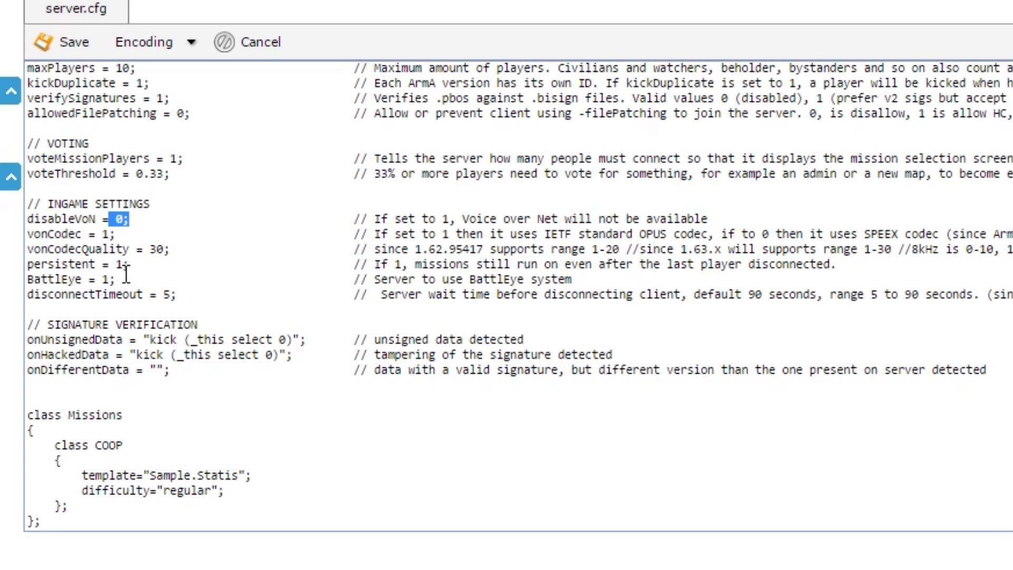
drag(125, 265, 116, 265)
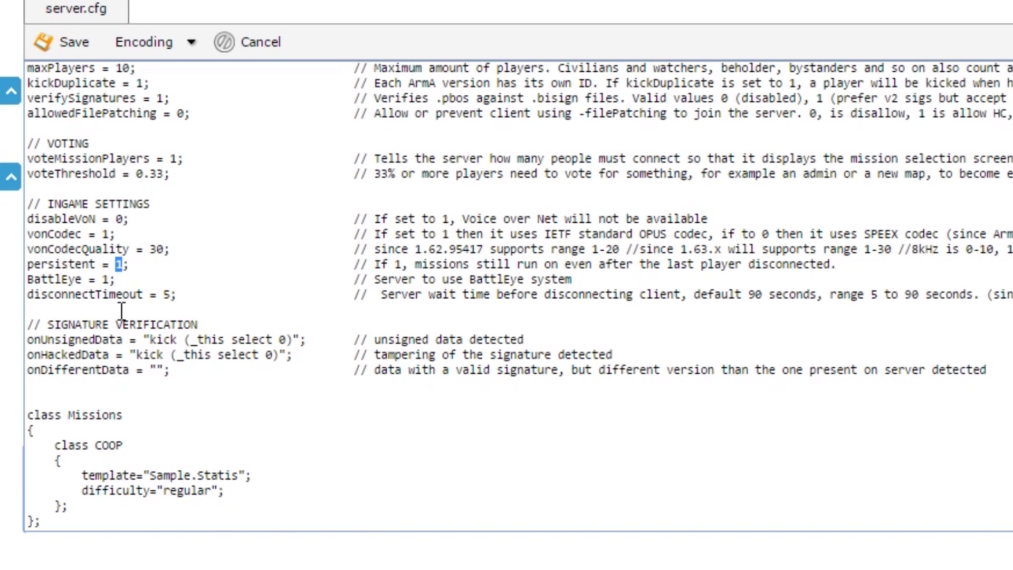
double_click(105, 280)
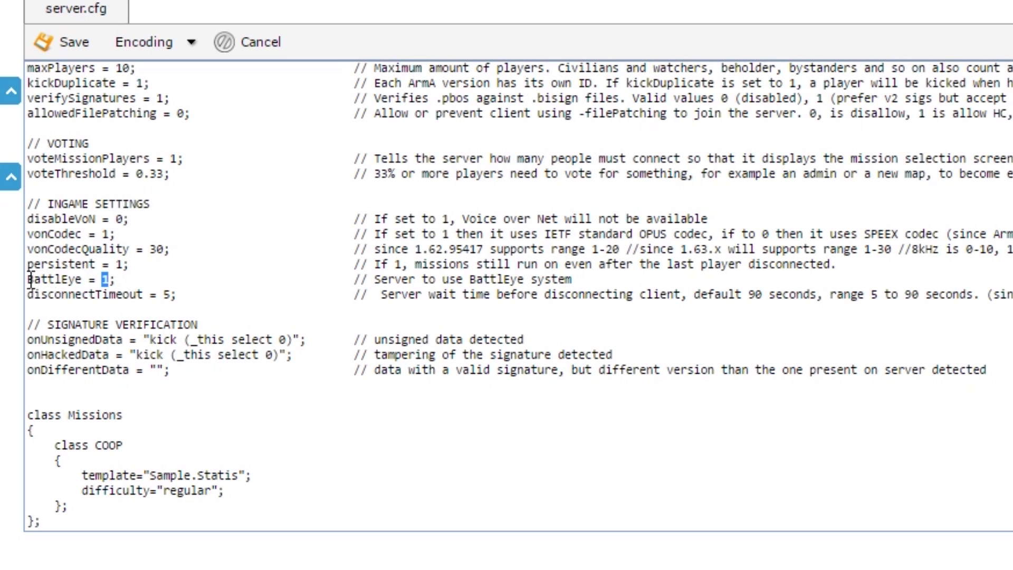
click(54, 320)
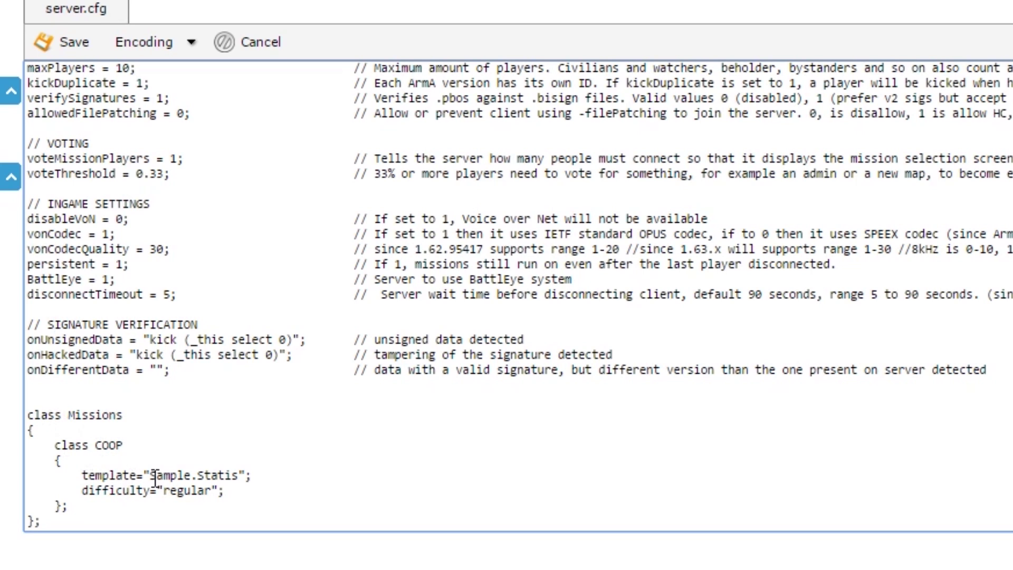
drag(150, 477, 239, 478)
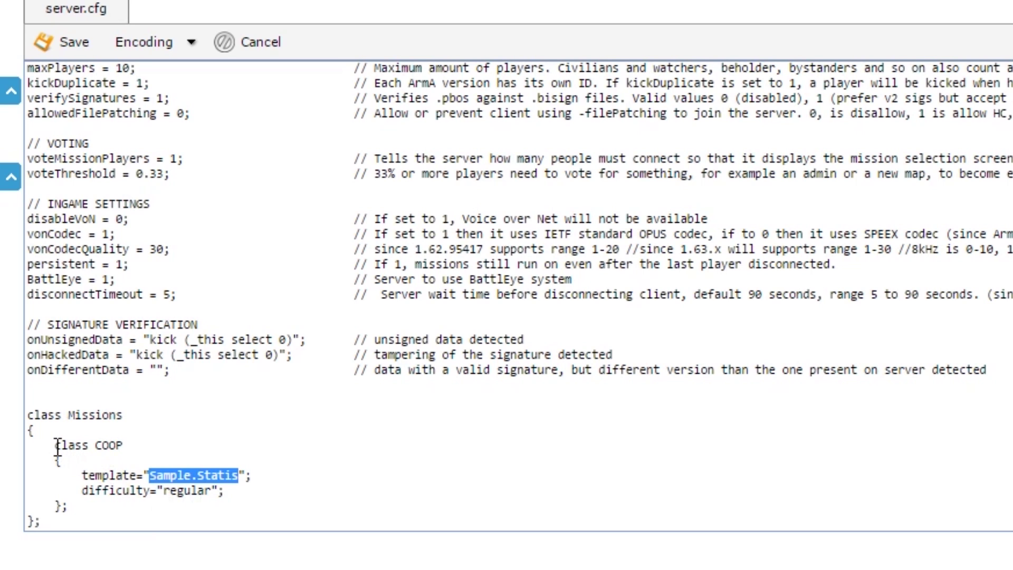
drag(54, 447, 78, 503)
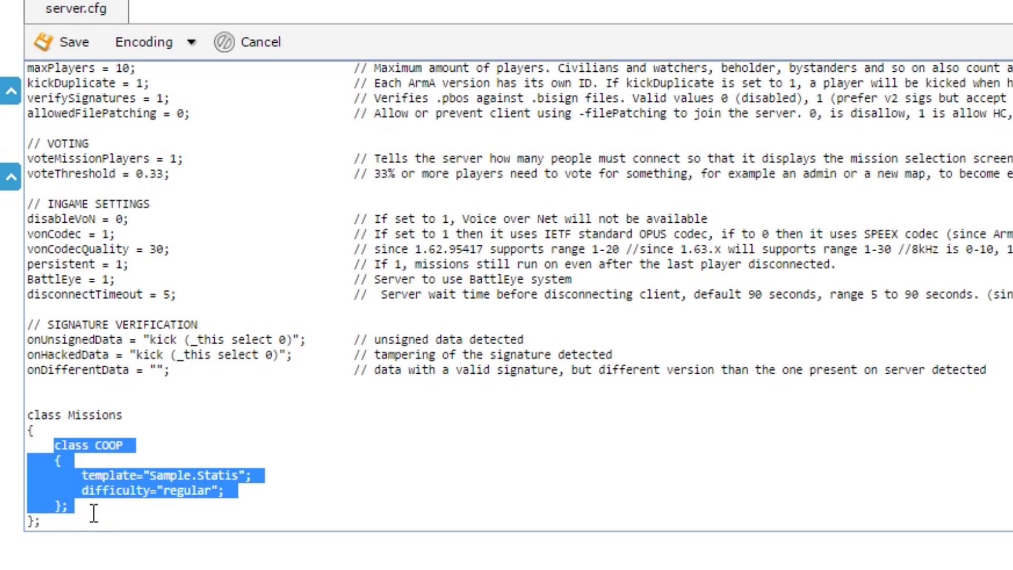
click(64, 507)
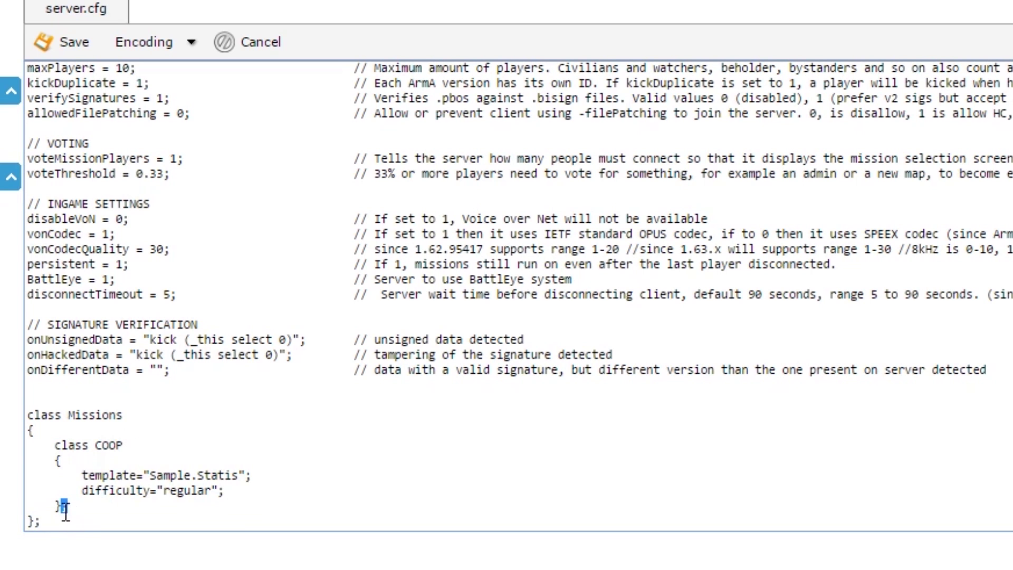
drag(61, 507, 67, 510)
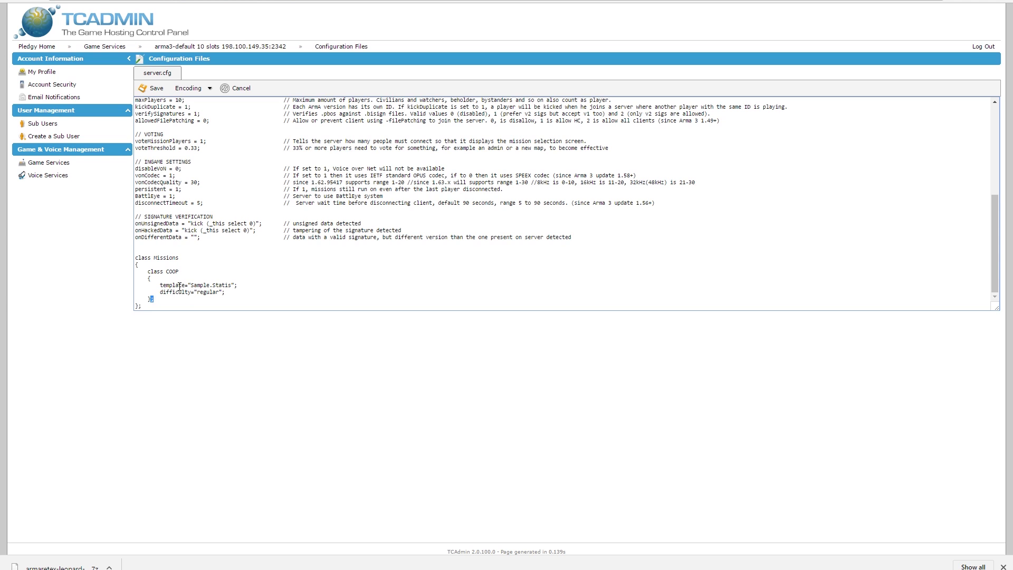
Step: Start a new custom commandline from the arma3 server's Commandline Manager
click(203, 46)
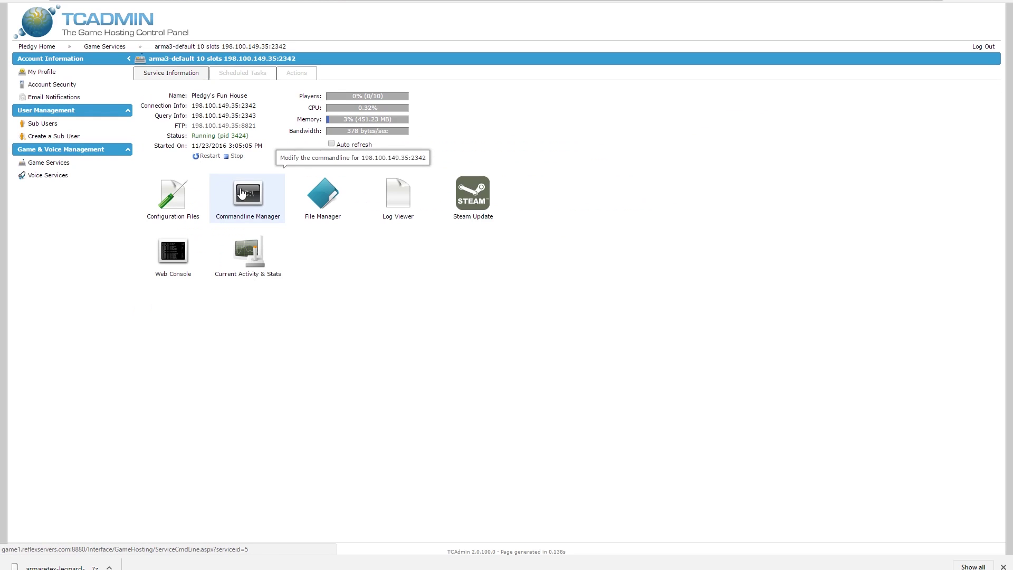
click(241, 193)
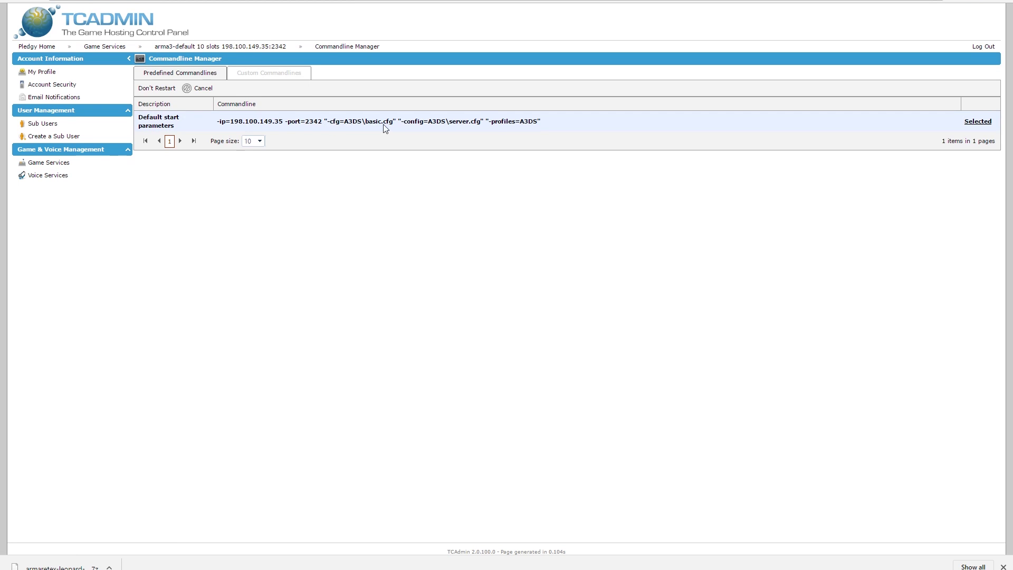
click(274, 74)
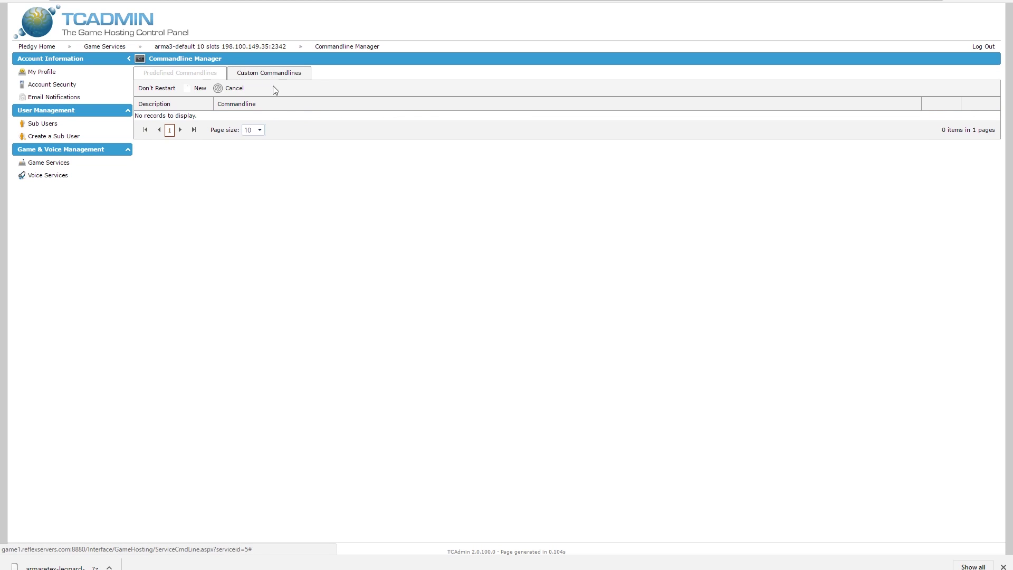
click(200, 89)
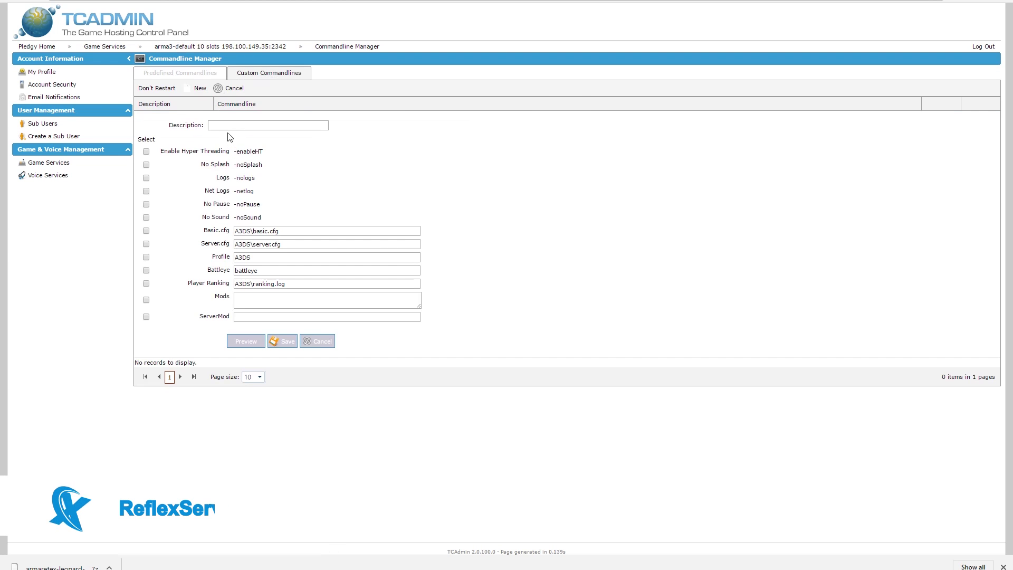
Step: Name the commandline arma3 and enable Hyper Threading, Logs and Net Logs
click(227, 130)
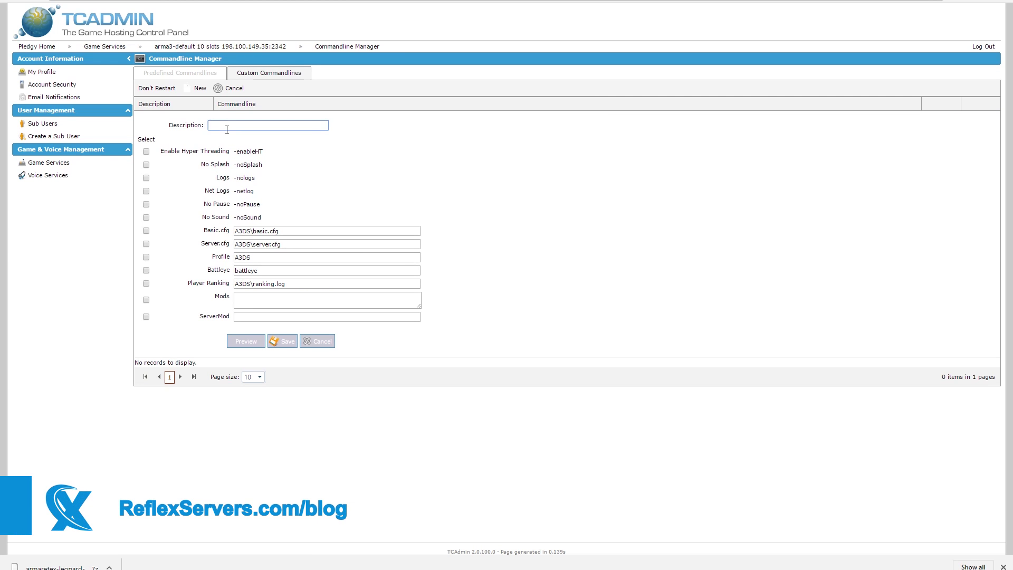
text(arma3)
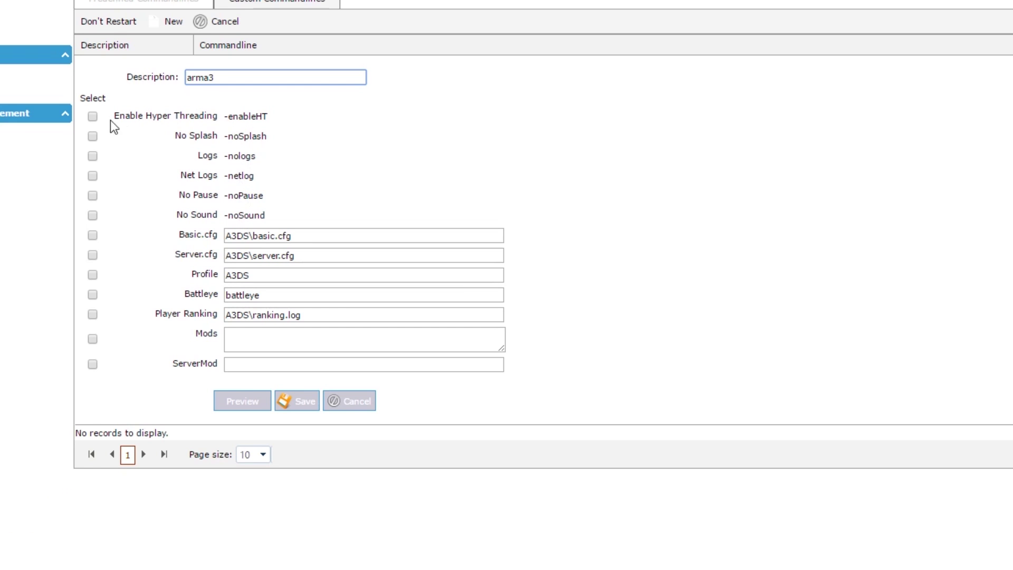
click(92, 116)
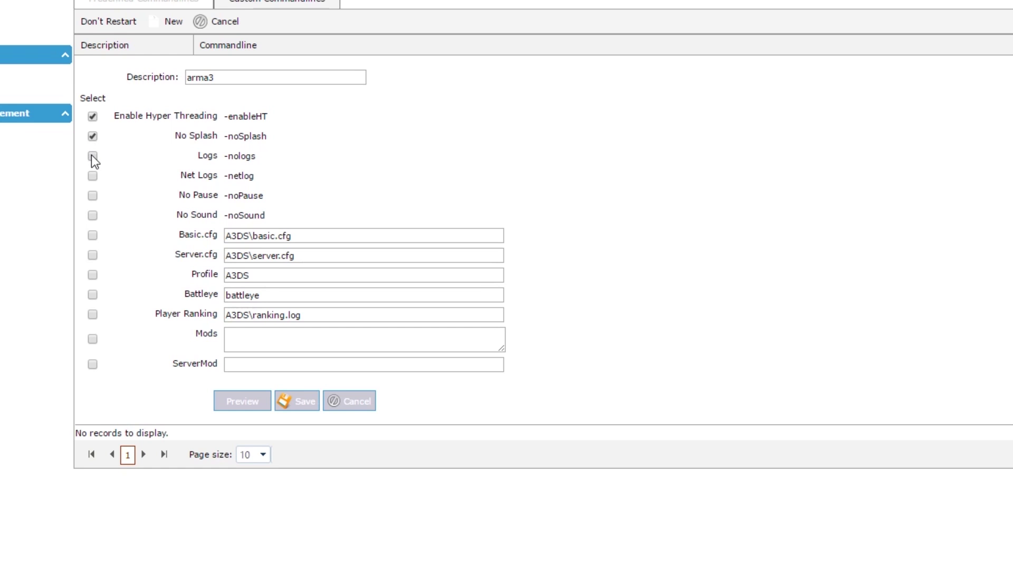
click(93, 156)
click(93, 176)
Step: Enable No Pause, No Sound, Basic.cfg, Profile, Battleye, Player Ranking log and Mods options
click(92, 196)
click(93, 215)
drag(235, 197, 261, 198)
click(92, 237)
click(92, 273)
click(92, 295)
click(283, 296)
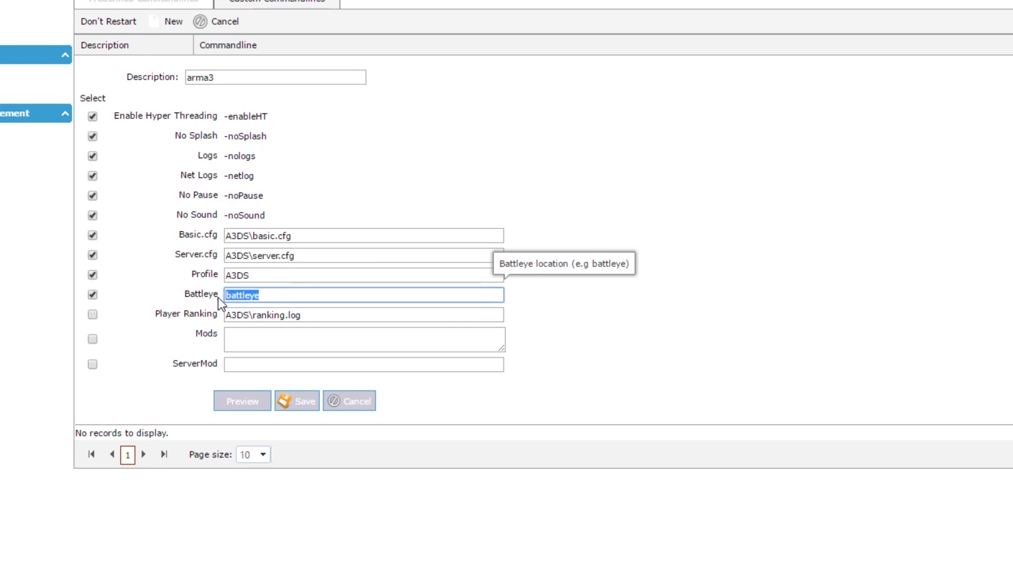
click(214, 297)
click(214, 296)
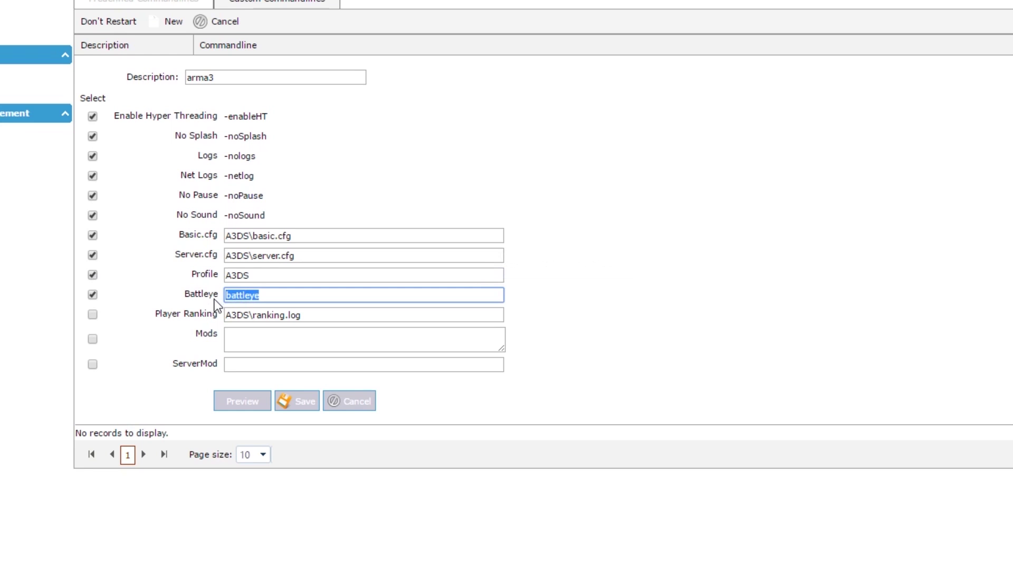
click(198, 333)
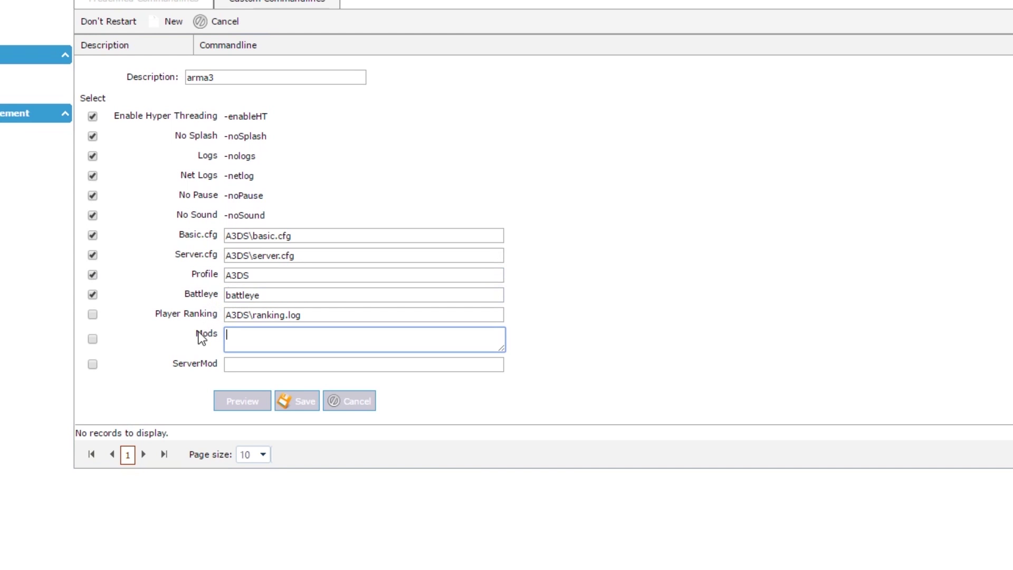
click(93, 315)
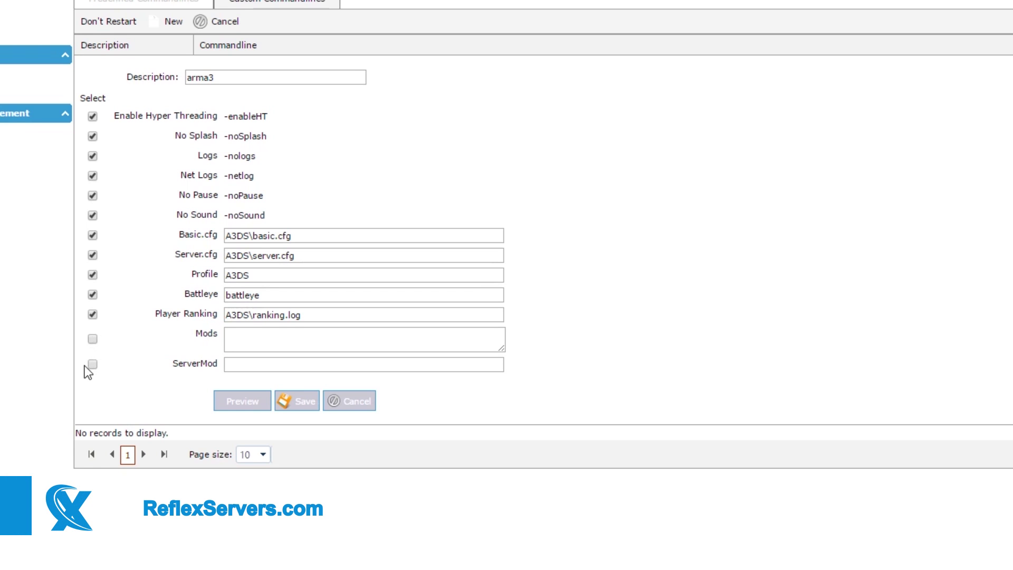
click(93, 340)
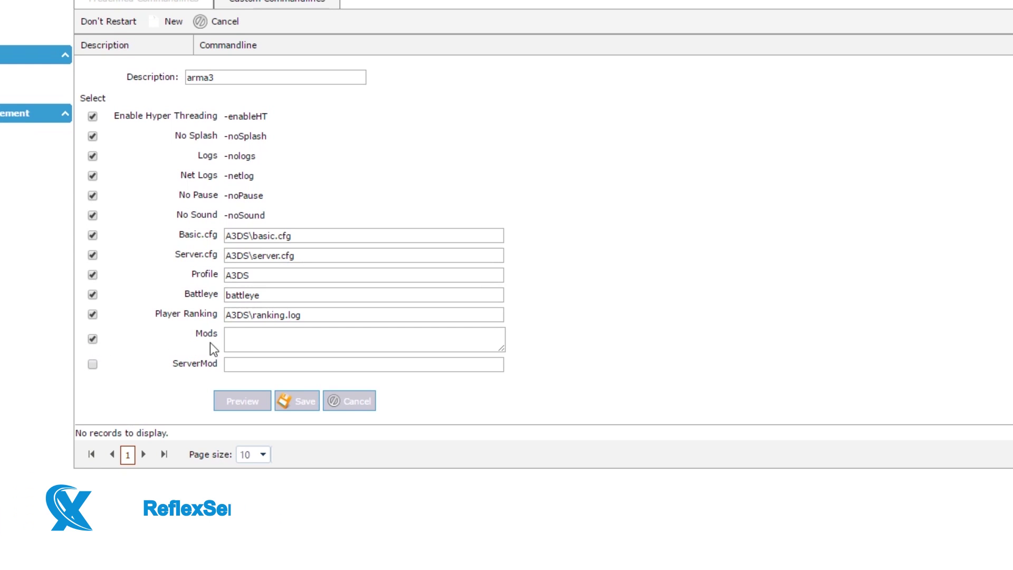
click(243, 343)
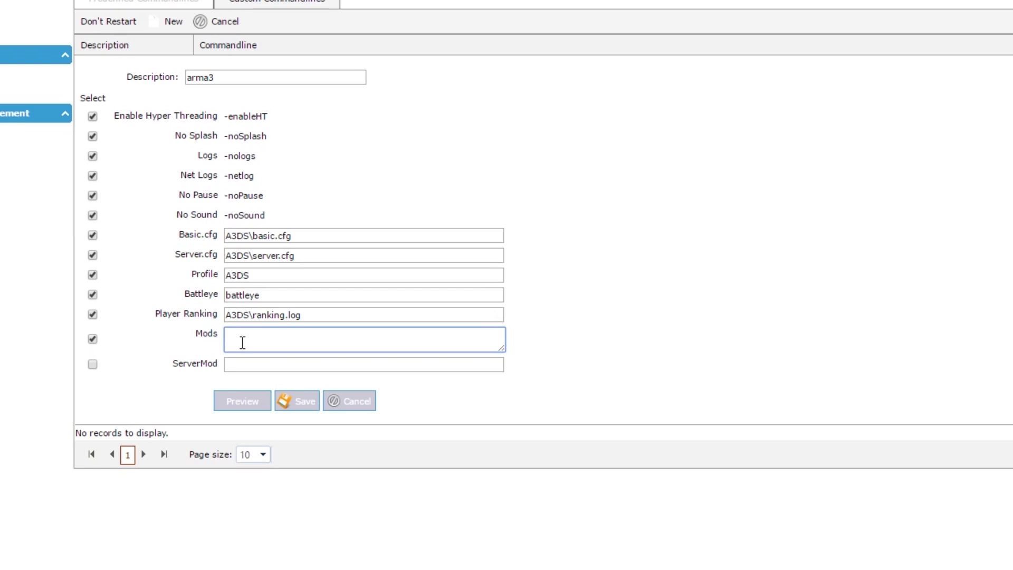
text(@modname;)
drag(235, 338, 275, 341)
click(288, 342)
click(238, 368)
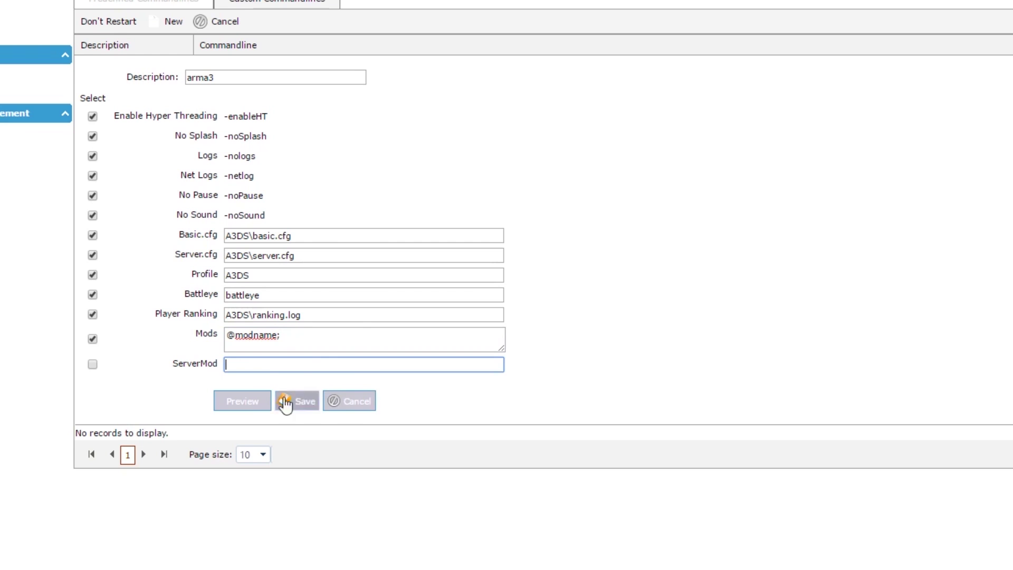
click(93, 364)
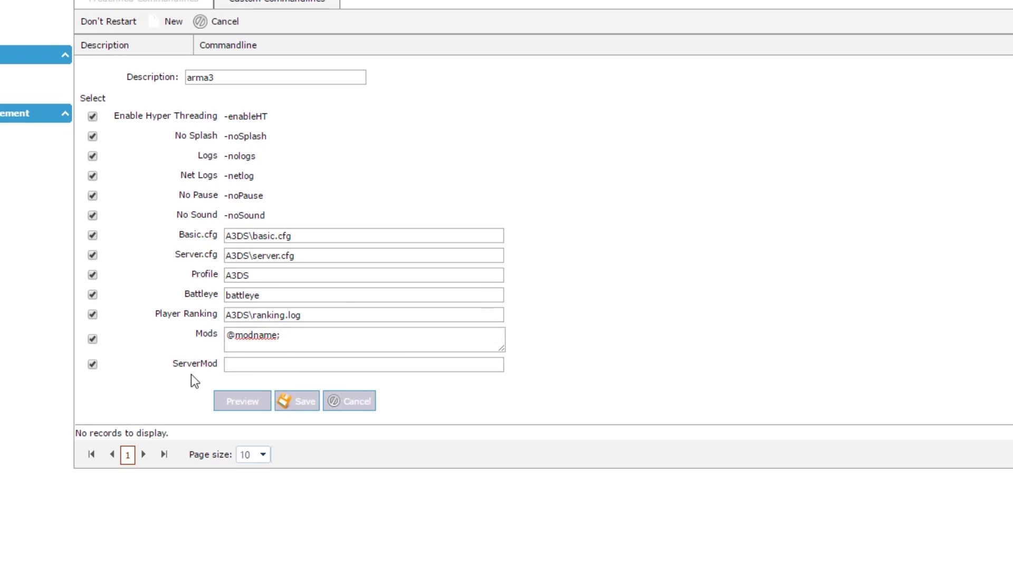
click(93, 365)
Step: Save the arma3 commandline, make it active, and view the Predefined Commandlines list
click(290, 400)
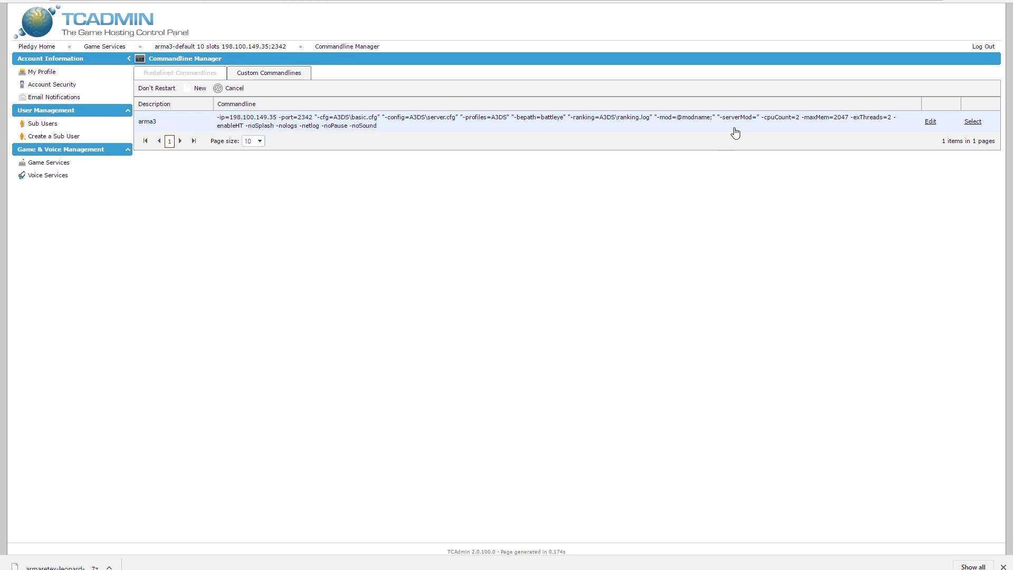
click(973, 122)
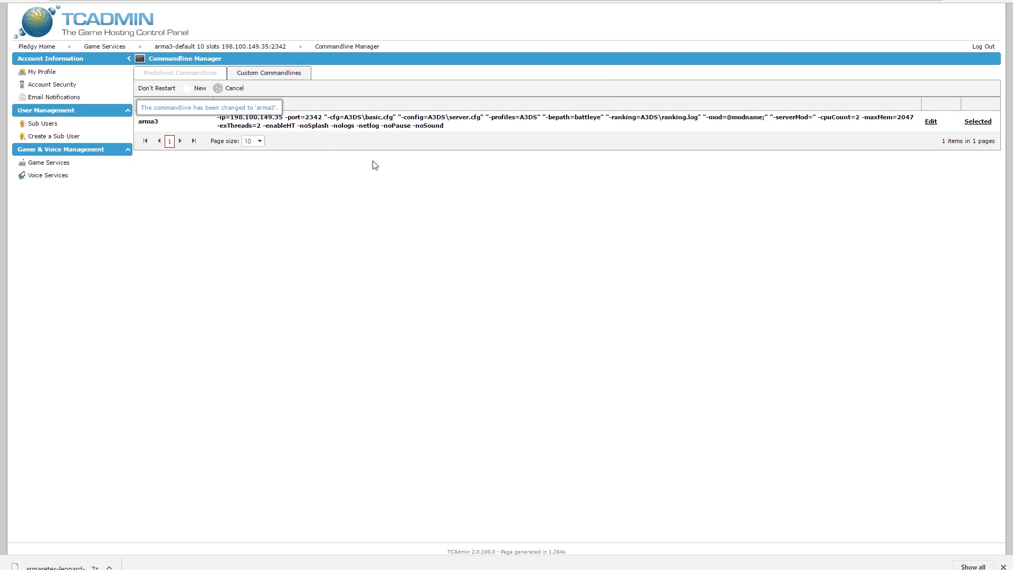
click(219, 75)
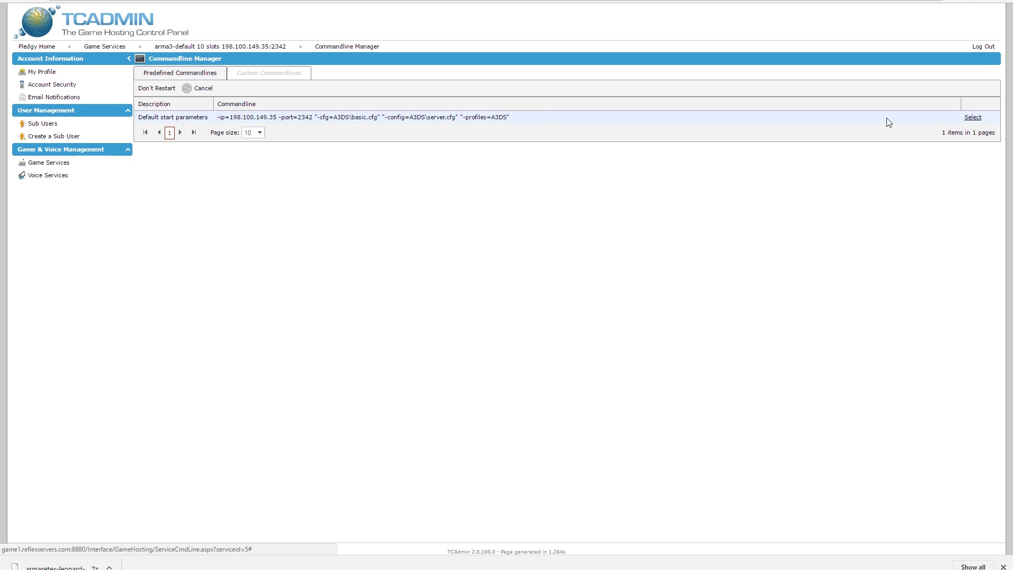
Step: Browse the server's File Manager through the A3DS folder and into battleye
click(268, 46)
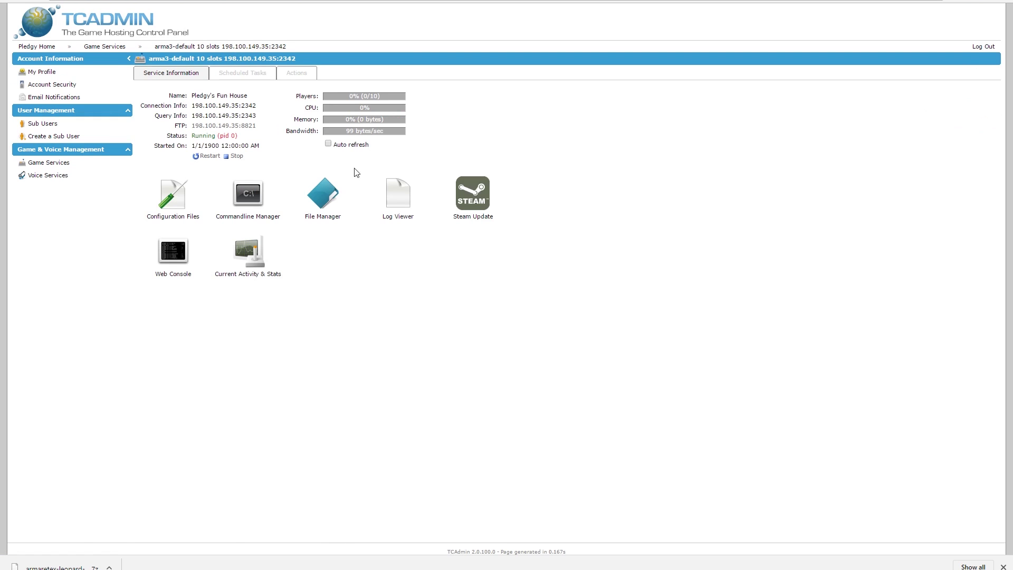
click(332, 204)
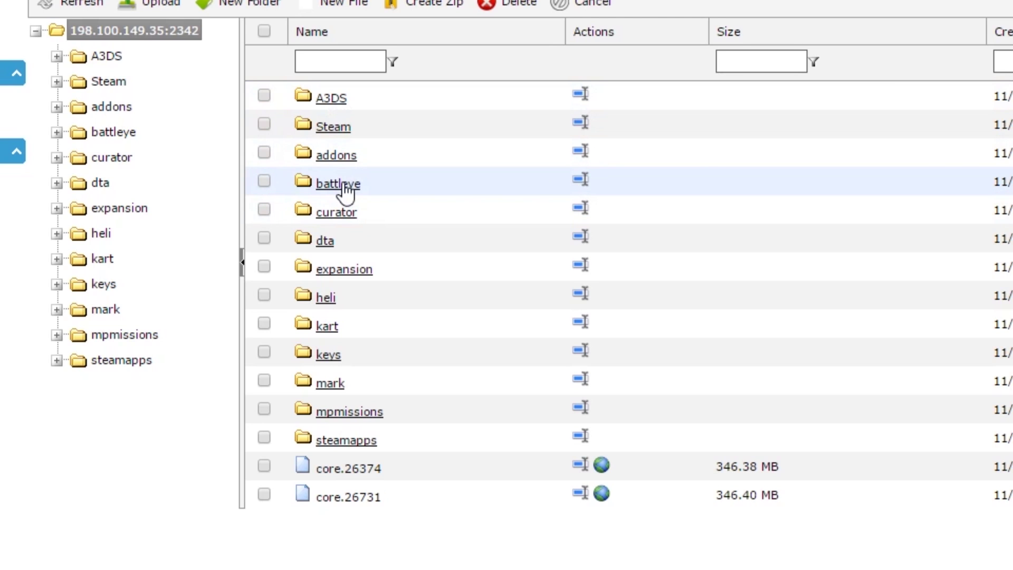
click(329, 98)
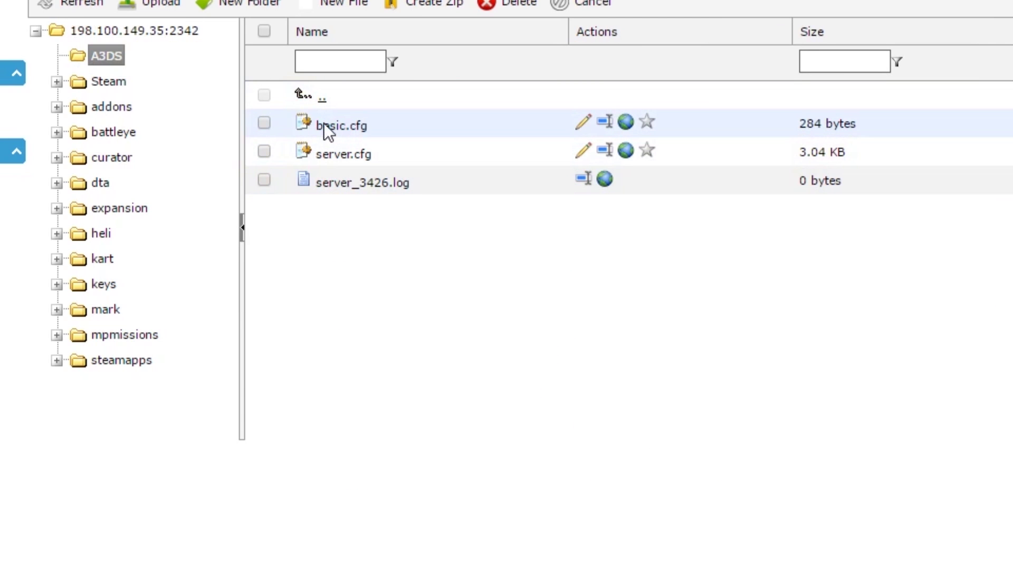
click(304, 97)
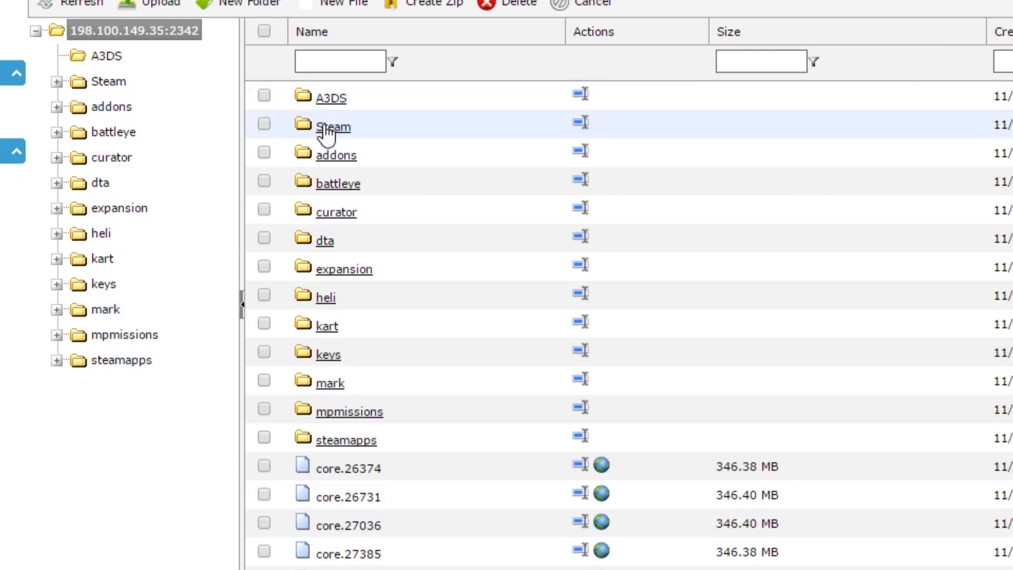
click(324, 182)
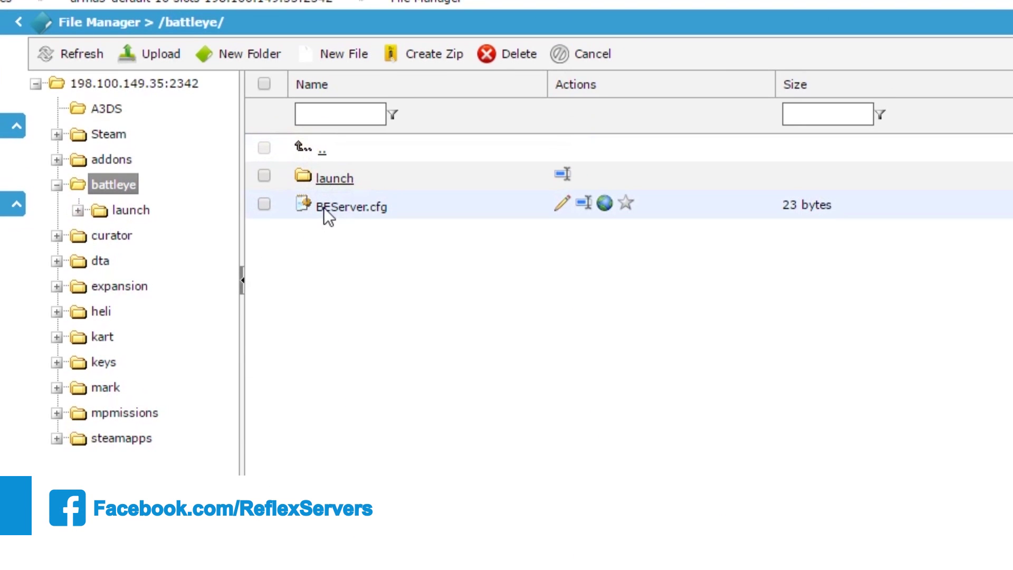
Step: Inspect BEServer.cfg's RCon password, then close it without saving
click(563, 205)
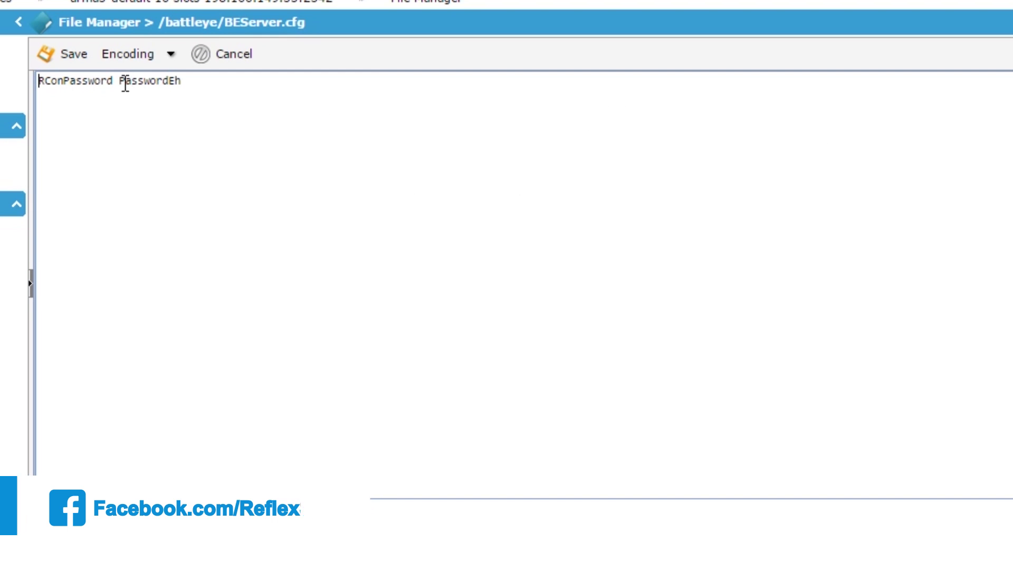
drag(119, 80, 187, 83)
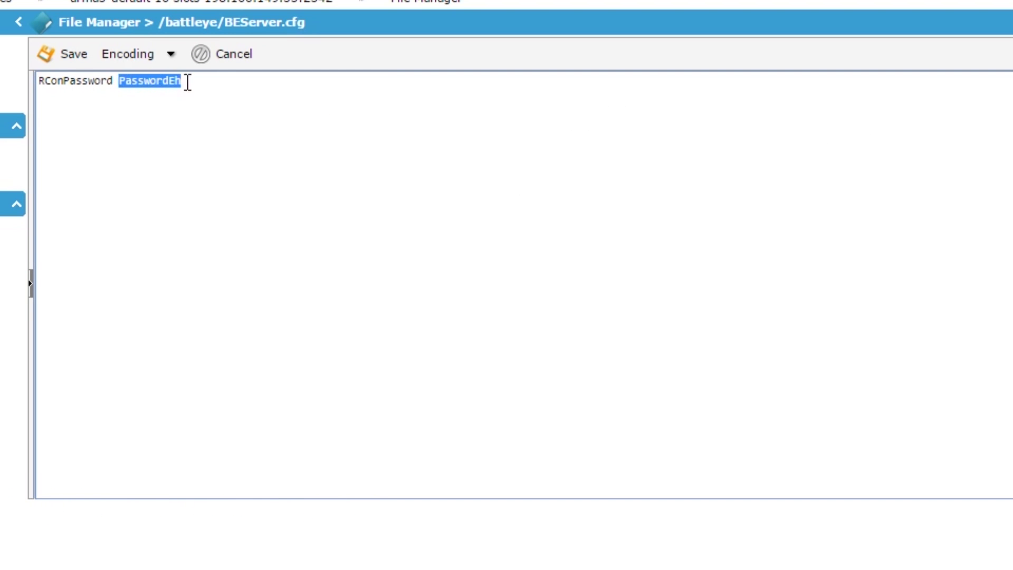
click(212, 68)
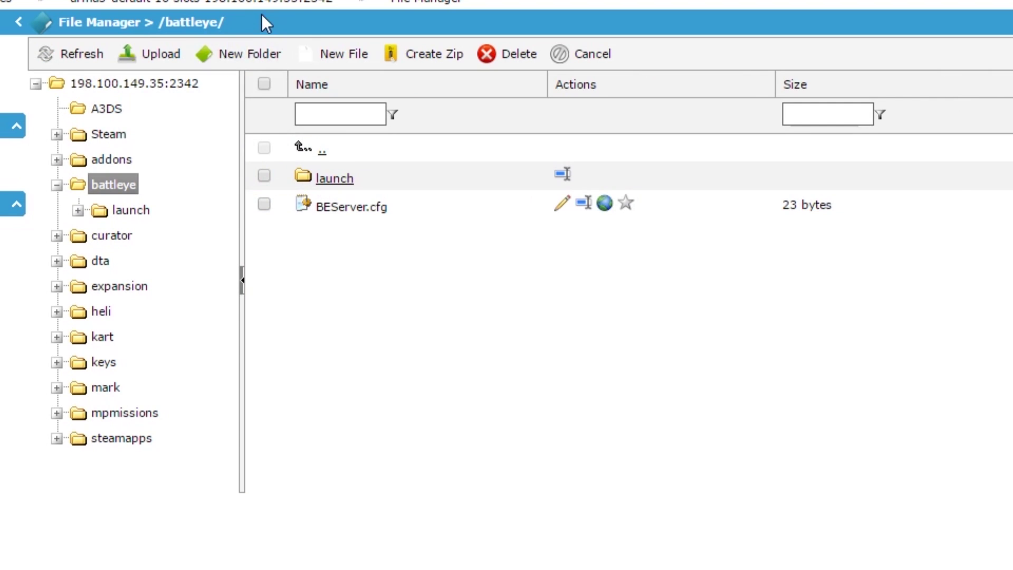
click(165, 84)
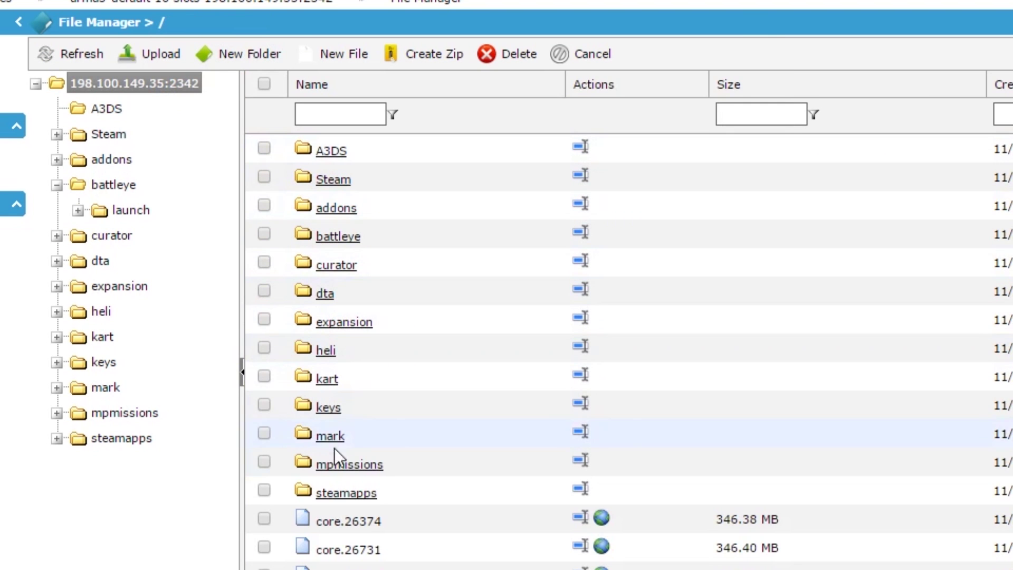
click(336, 467)
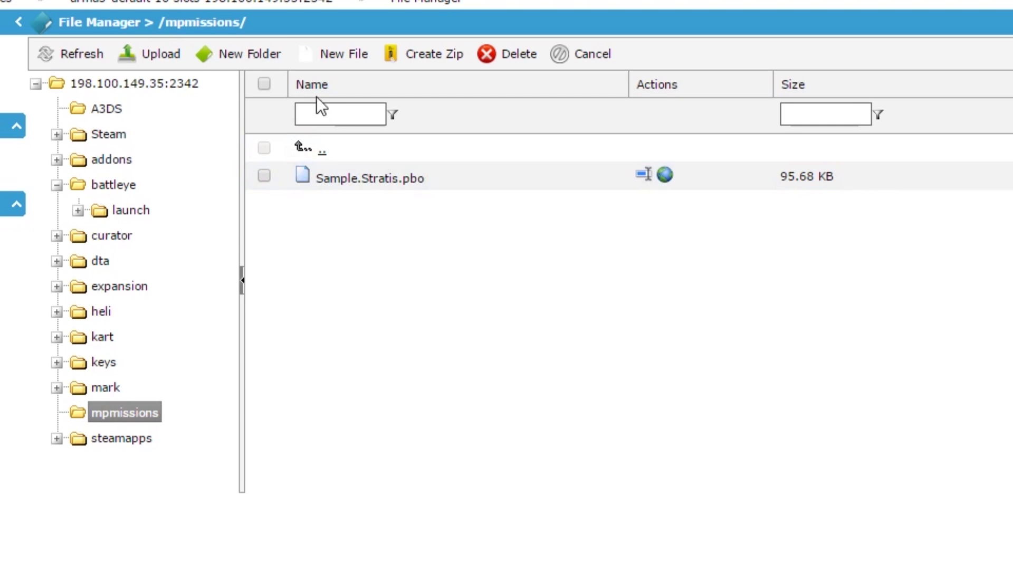
click(185, 62)
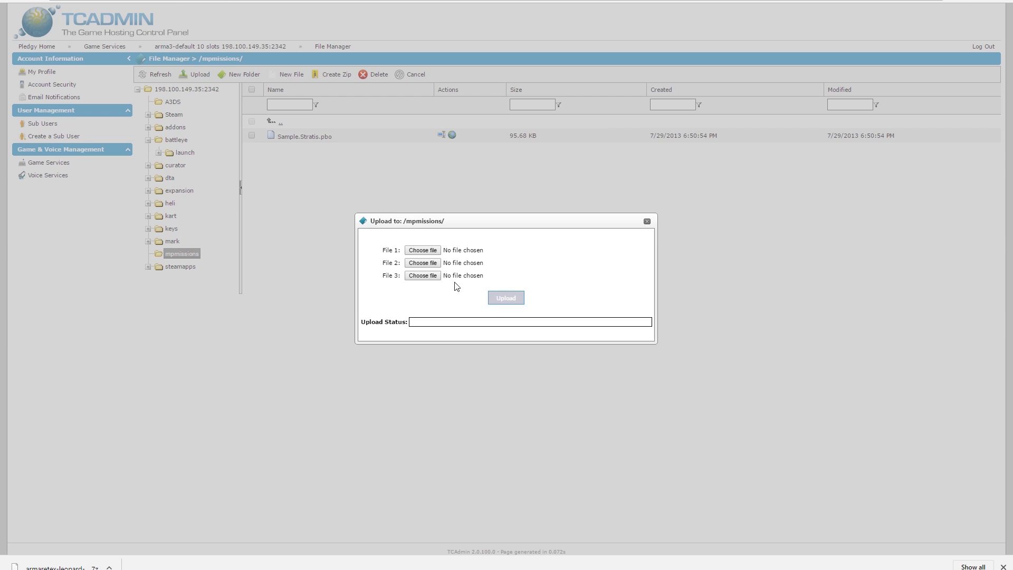
click(646, 221)
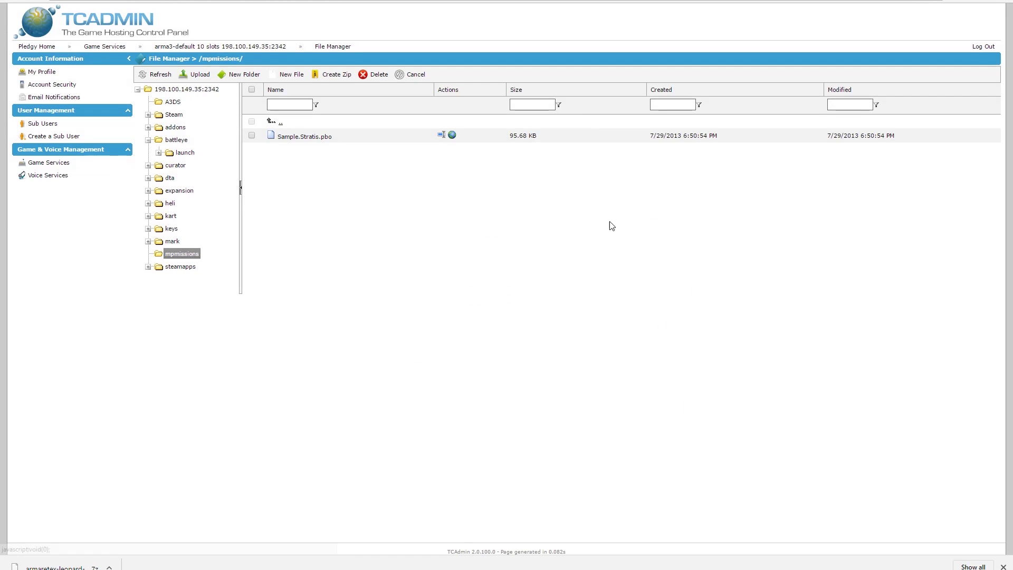
click(270, 122)
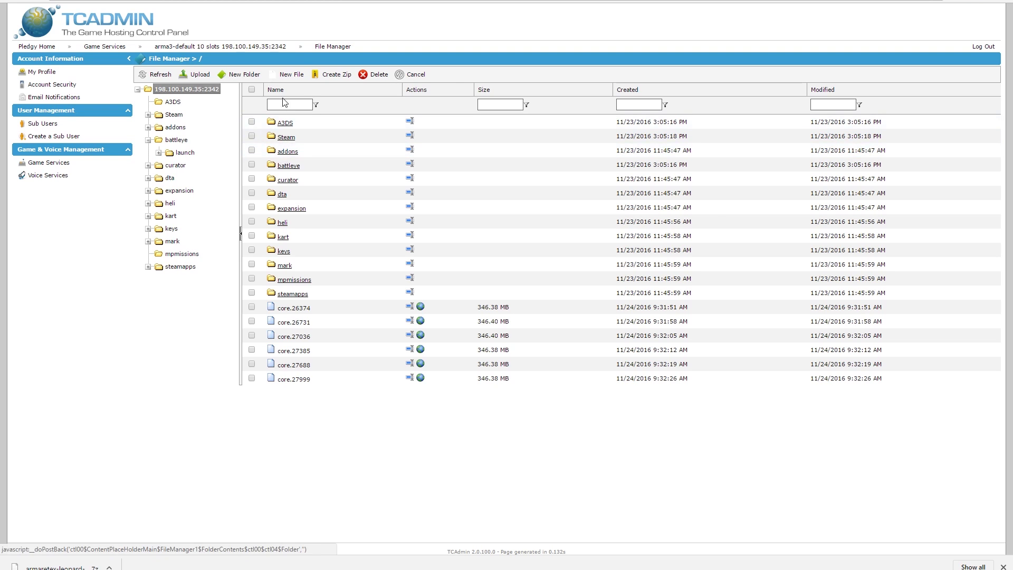
Step: View the server's Web Console, then exit back to the Service Information page
click(277, 47)
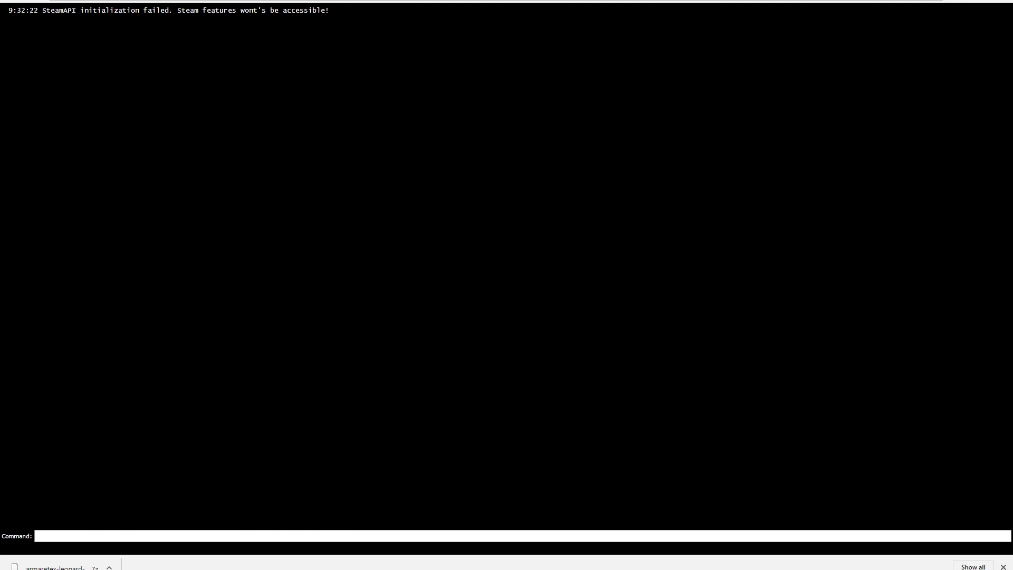
key(Escape)
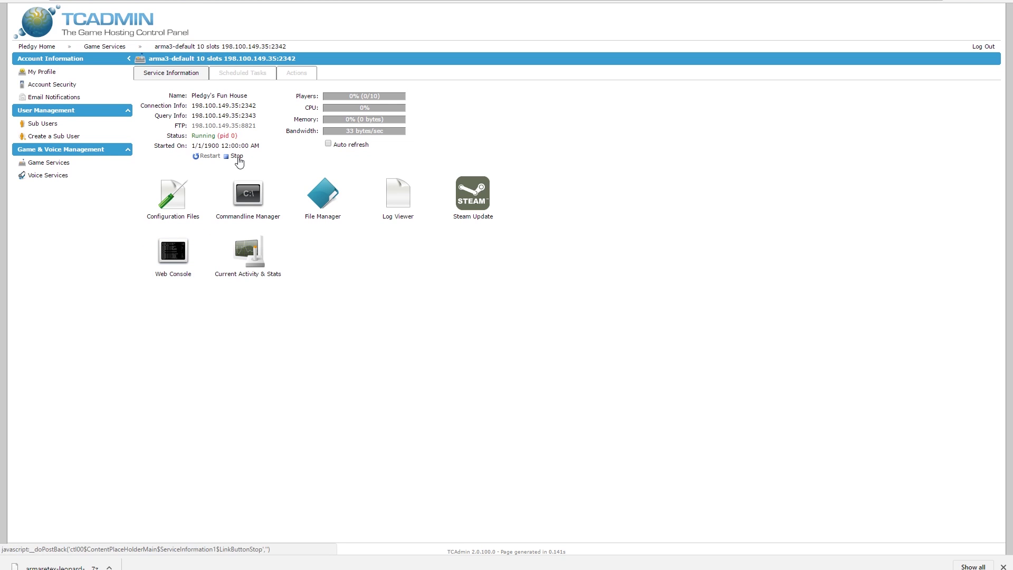
drag(249, 137, 310, 129)
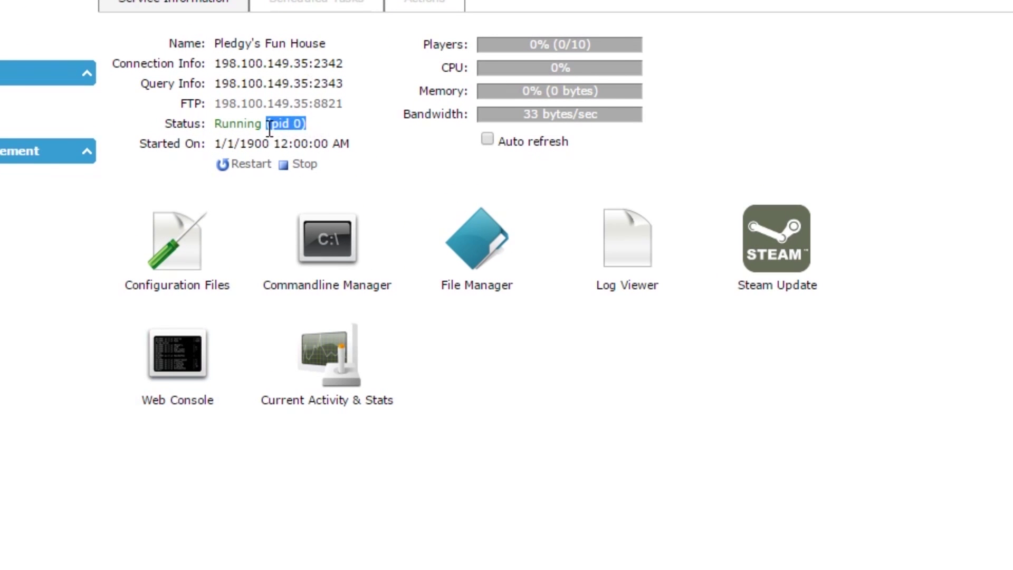
click(273, 127)
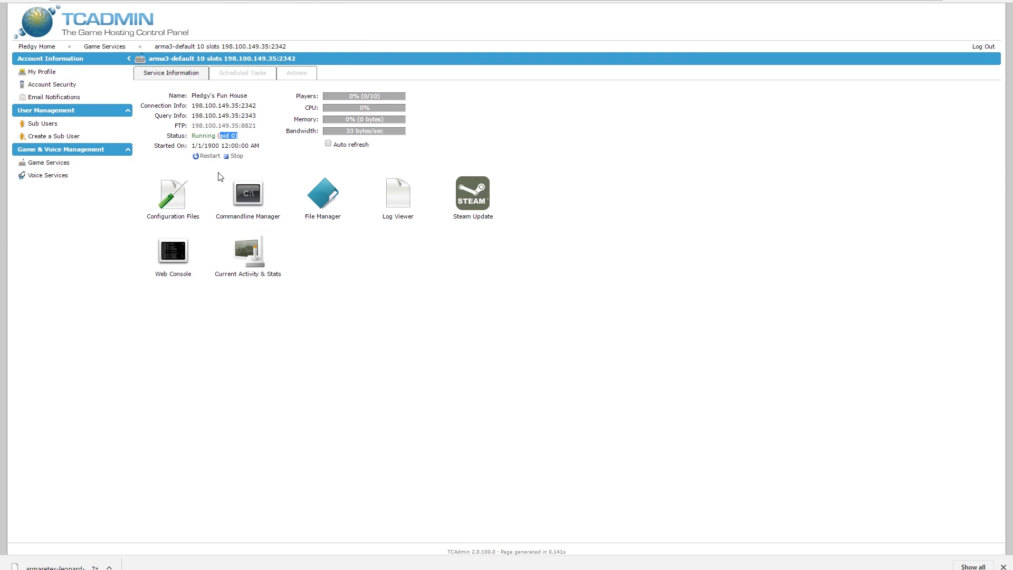
Step: Create a new Scheduled Restart task from the server's Scheduled Tasks
click(222, 79)
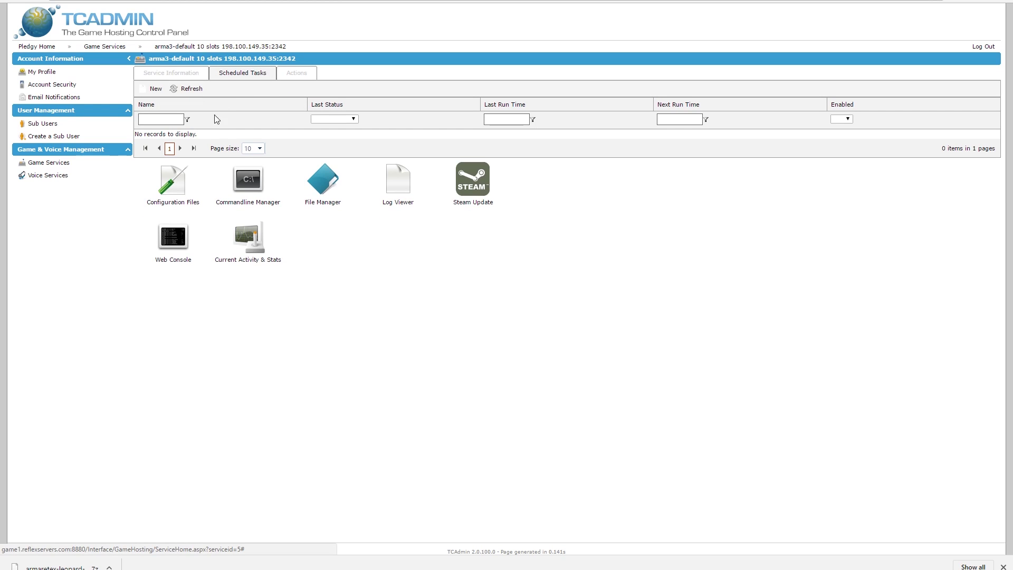
click(154, 91)
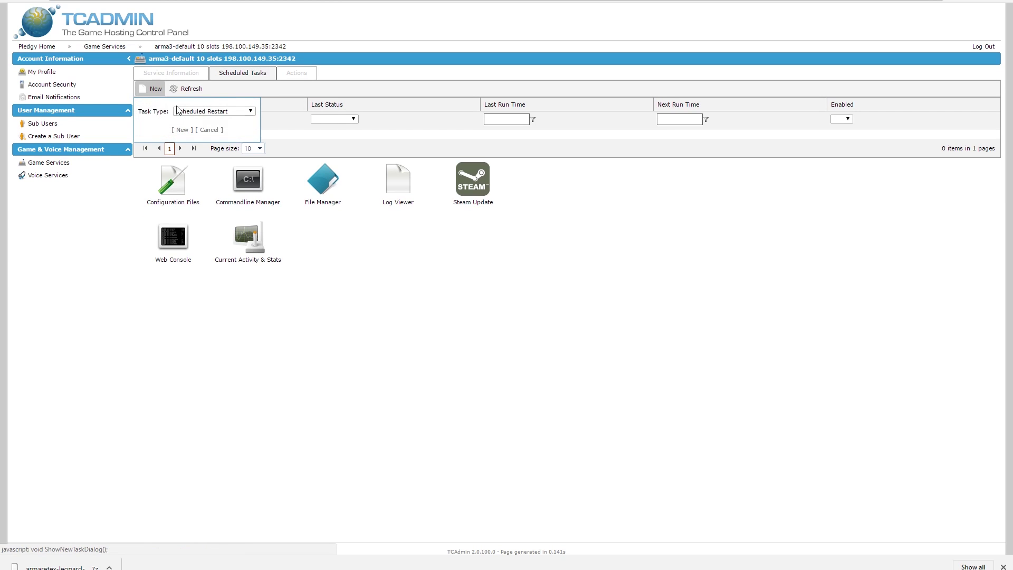
click(178, 110)
click(196, 122)
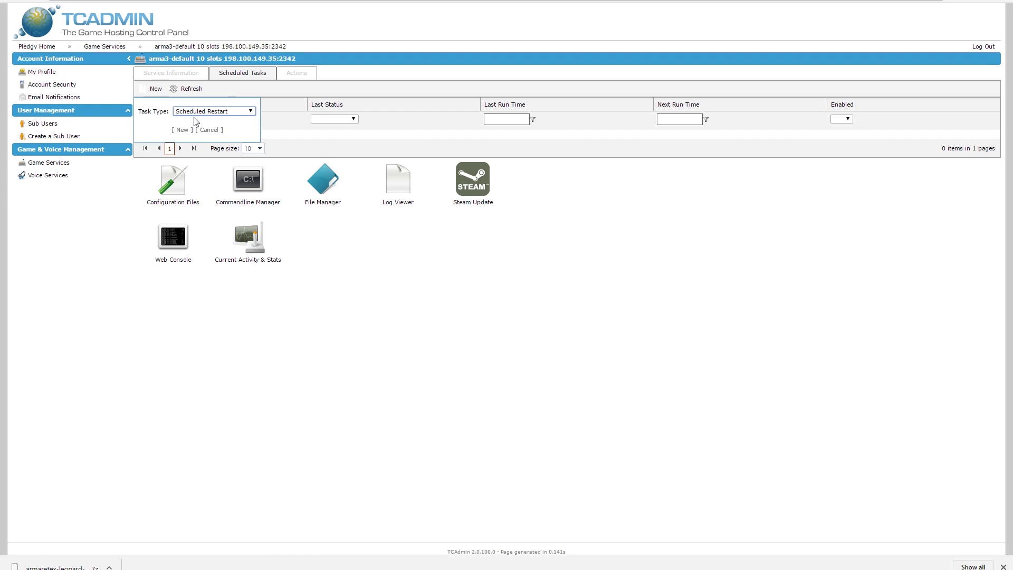
click(182, 130)
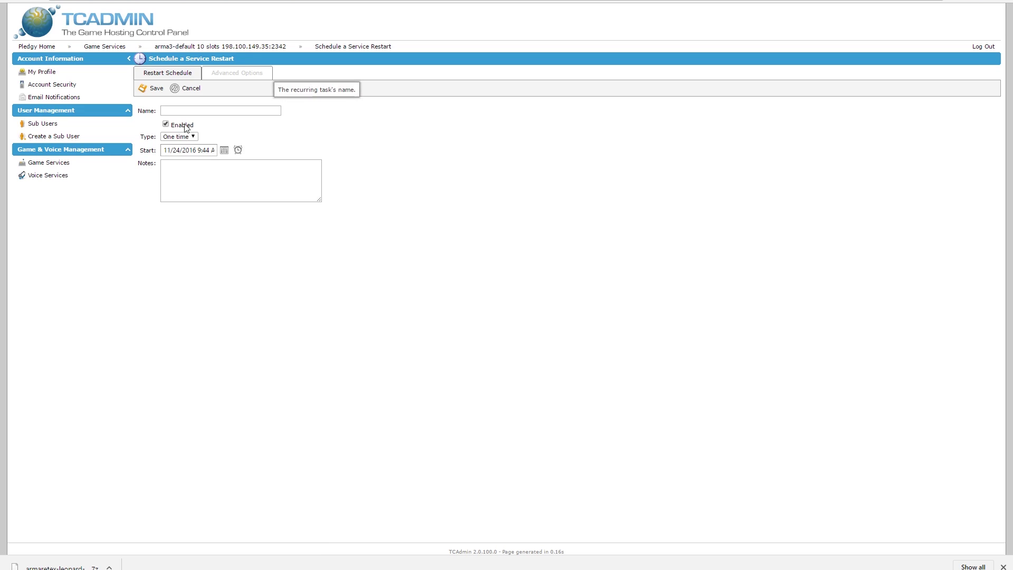
Step: Set the restart schedule to Daily, recurring every 1 day
click(185, 136)
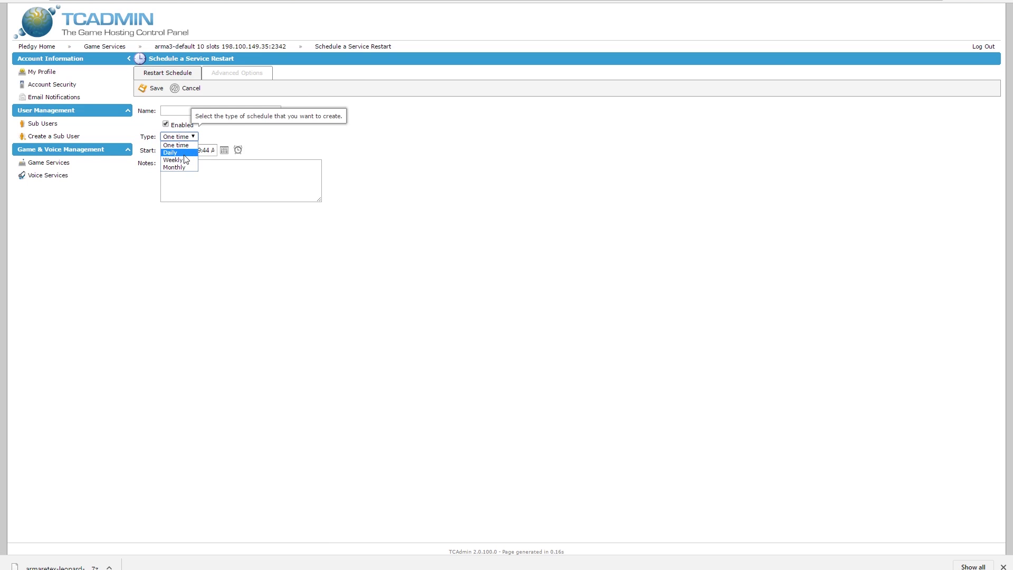
click(180, 152)
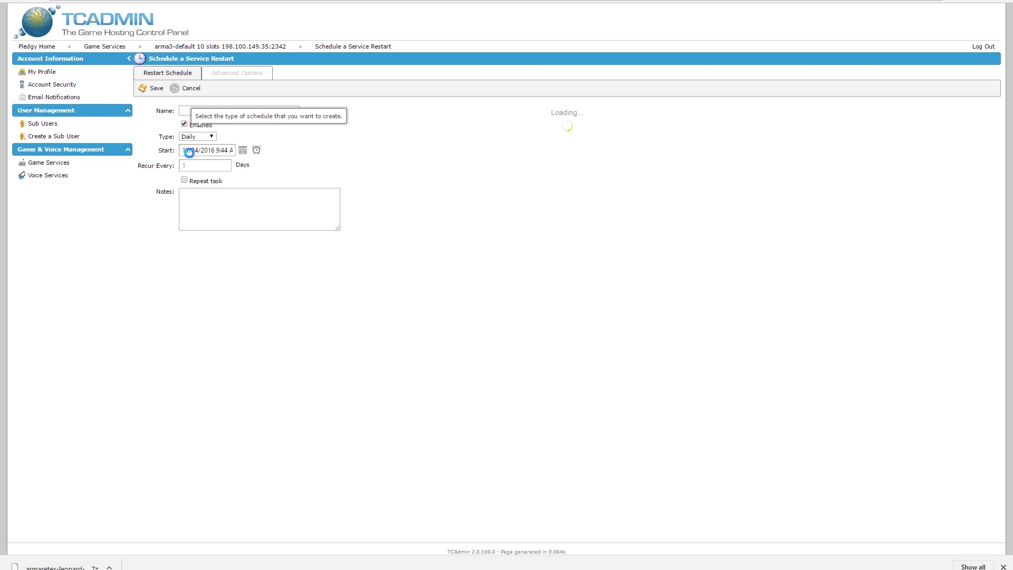
click(193, 163)
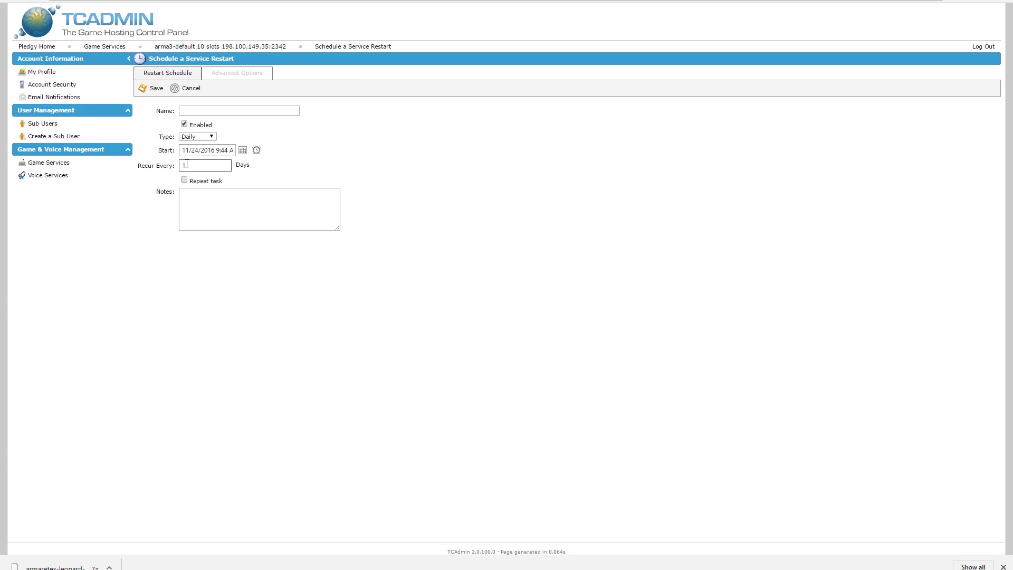
double_click(187, 164)
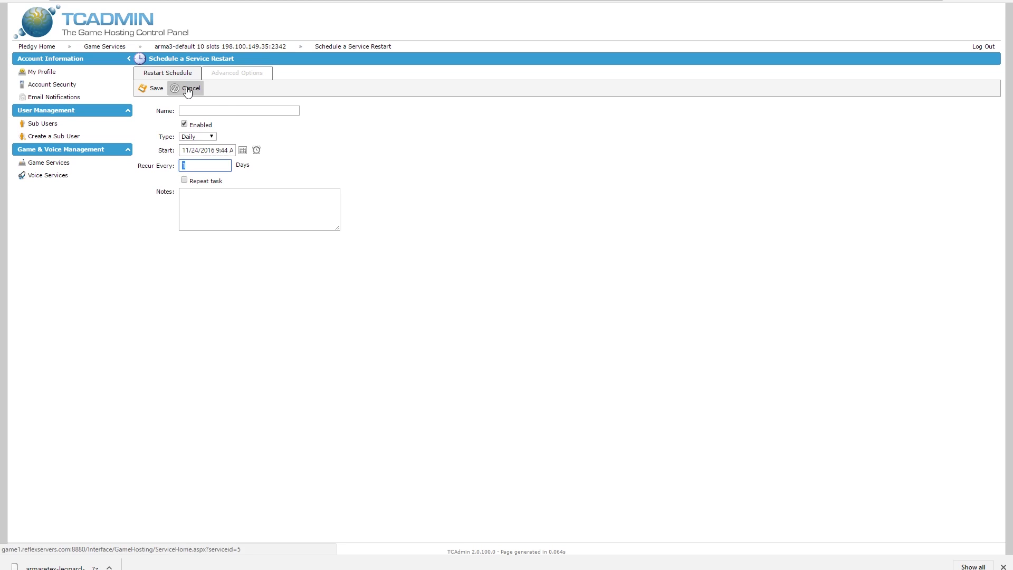
Step: Review advanced options, keeping the current commandline and Restart as the action
click(210, 75)
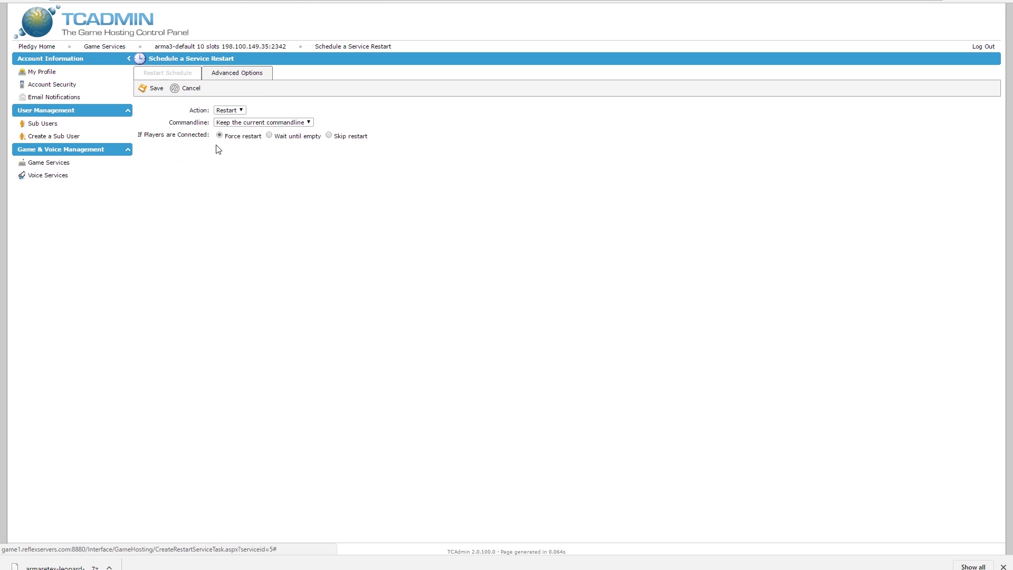
click(218, 124)
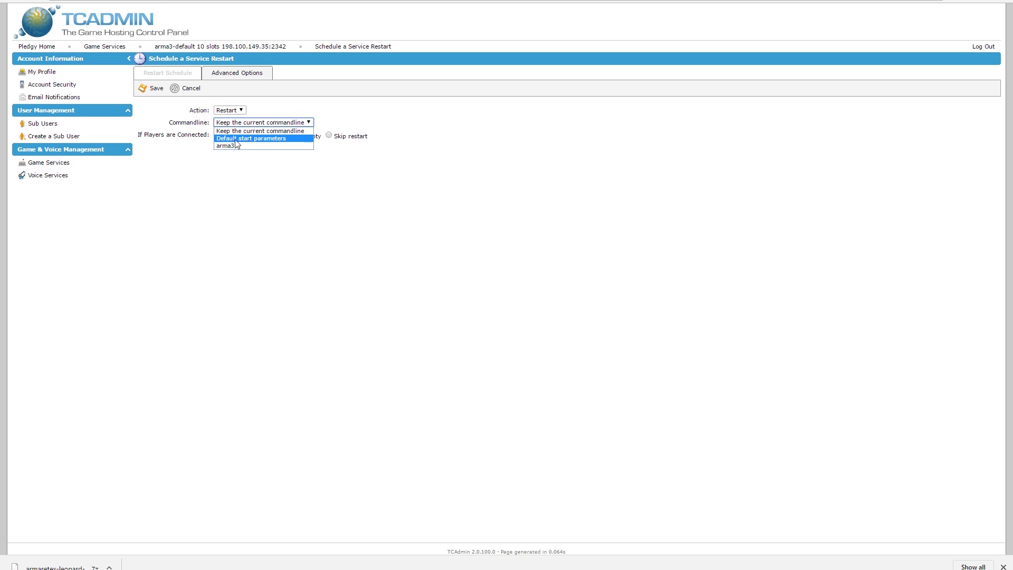
click(204, 150)
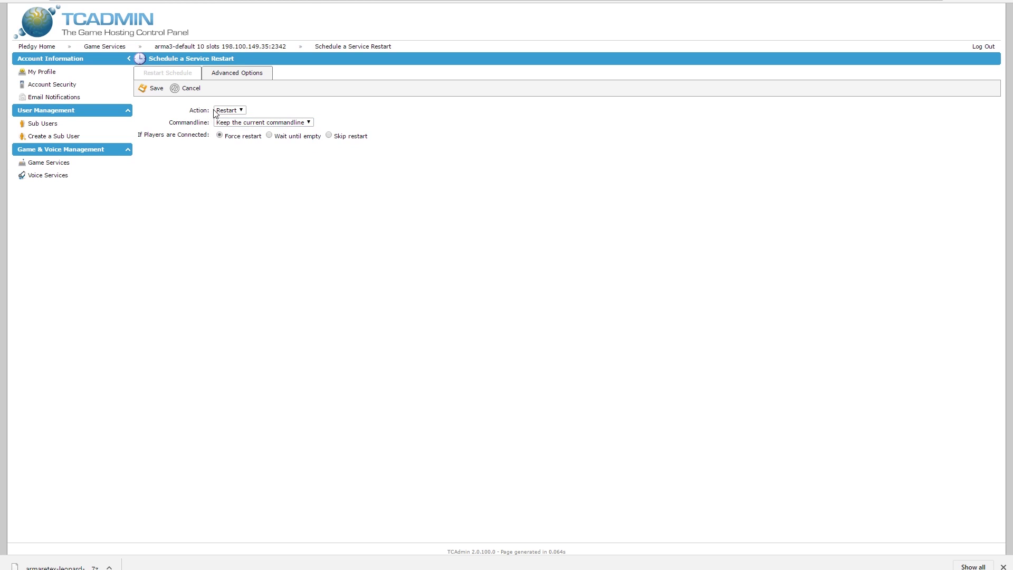
click(216, 112)
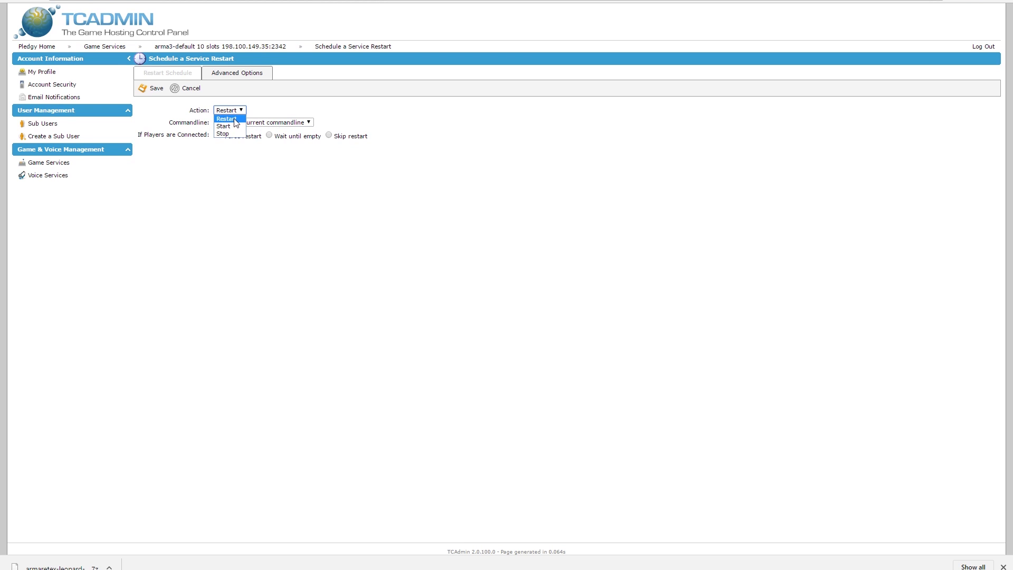
click(238, 105)
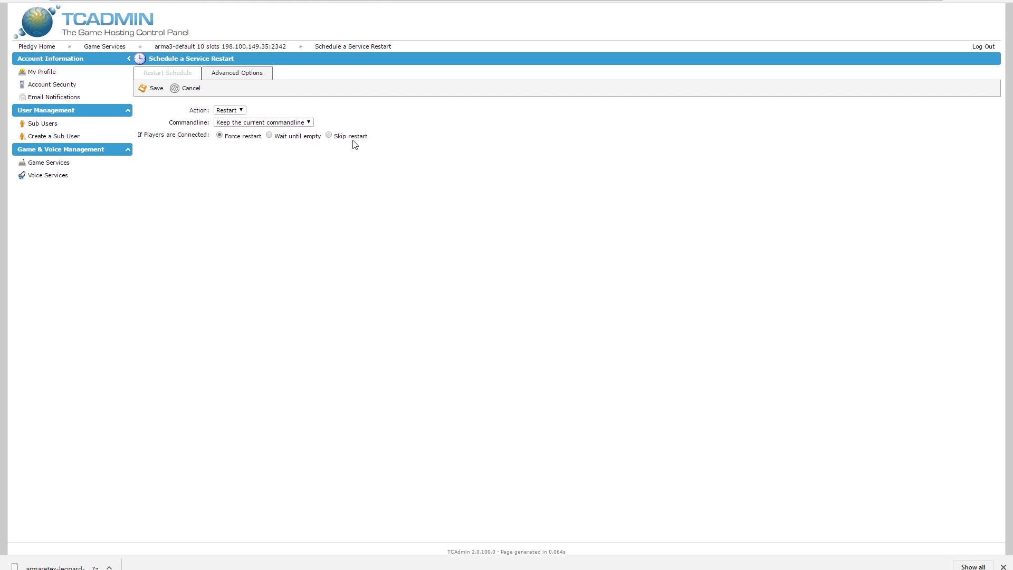
Step: Leave the unsaved task form for the arma3-default Service Information page
click(257, 49)
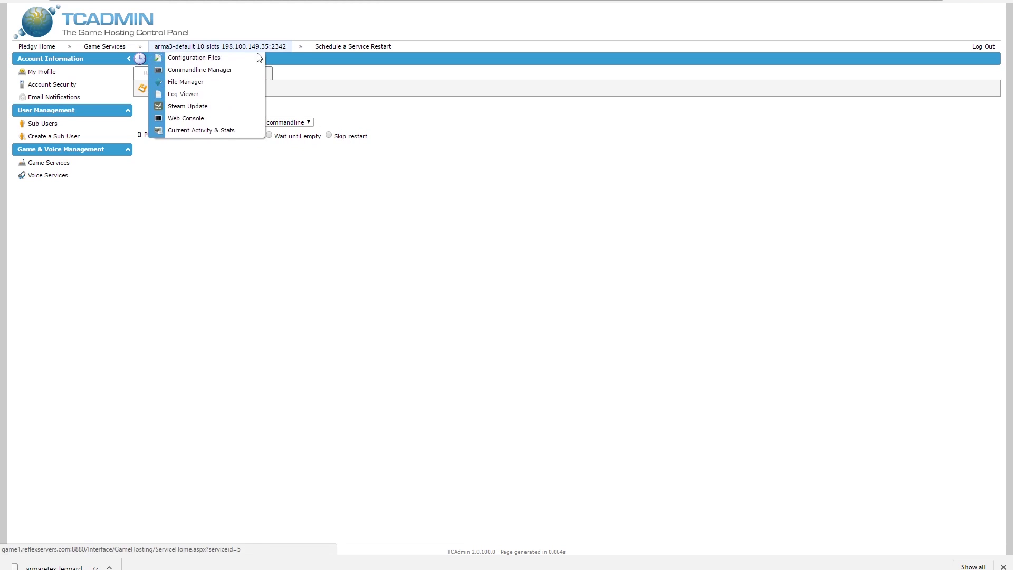